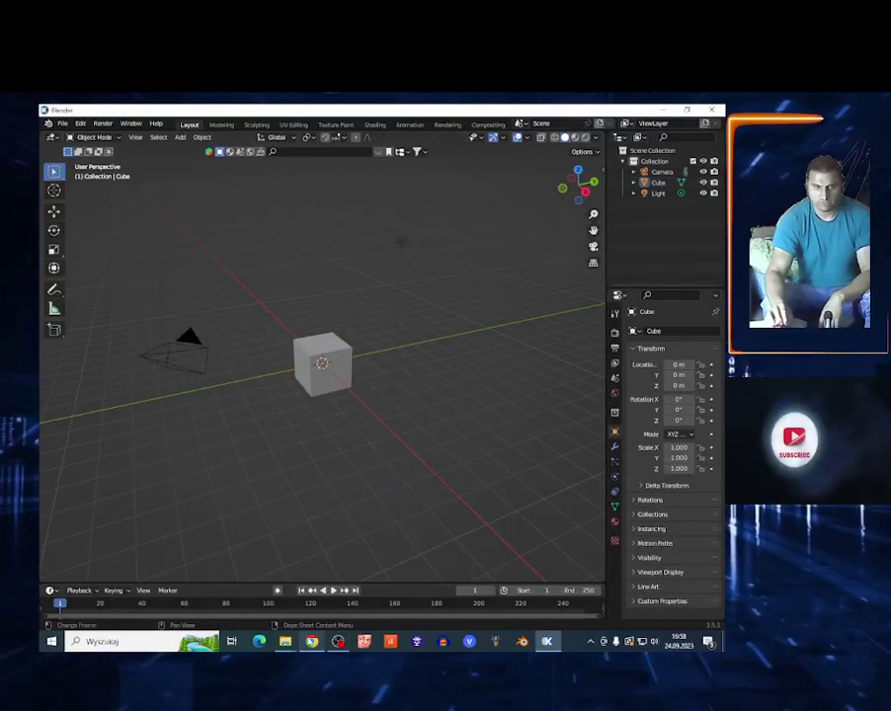
- Switch to the browser to view the Droplet Generator 2.1 product page and return to Blender
left_click(311, 643)
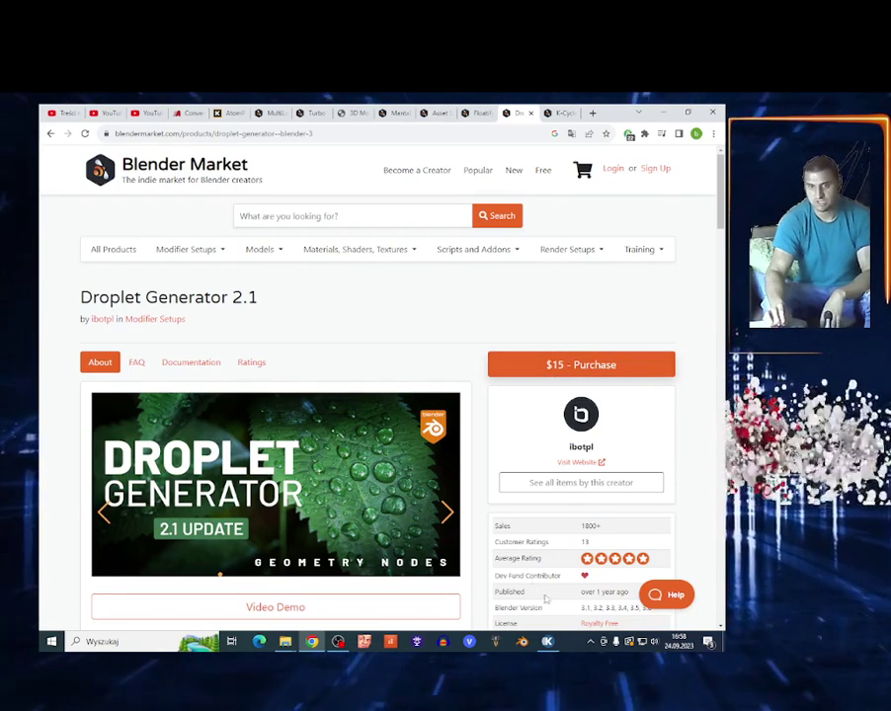
left_click(549, 642)
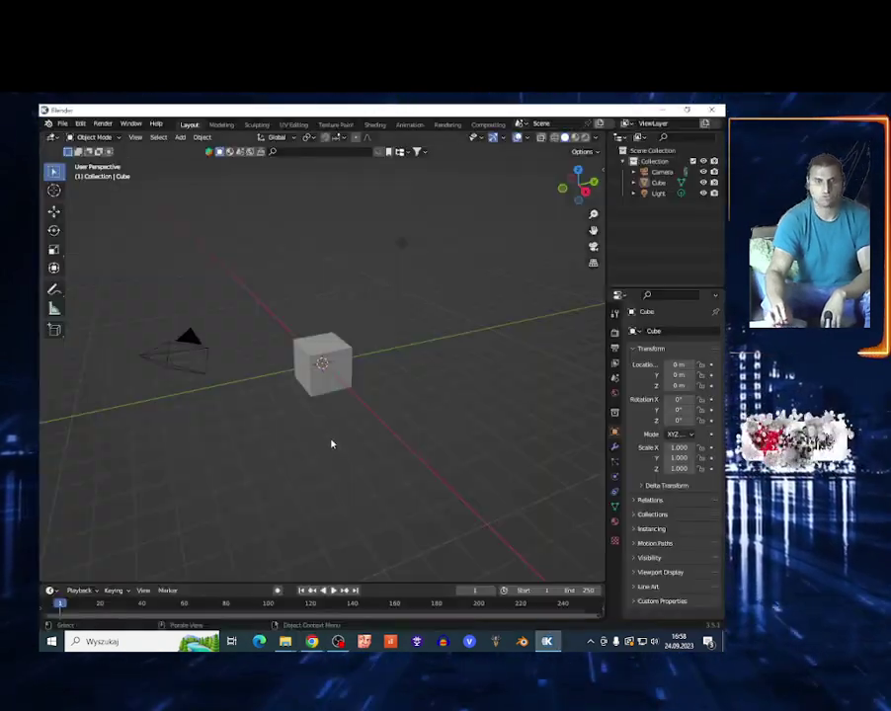
- Append the DropletGenerator2_1 node tree from the NodeTree folder of dropletgen_v2_1.blend
left_click(326, 370)
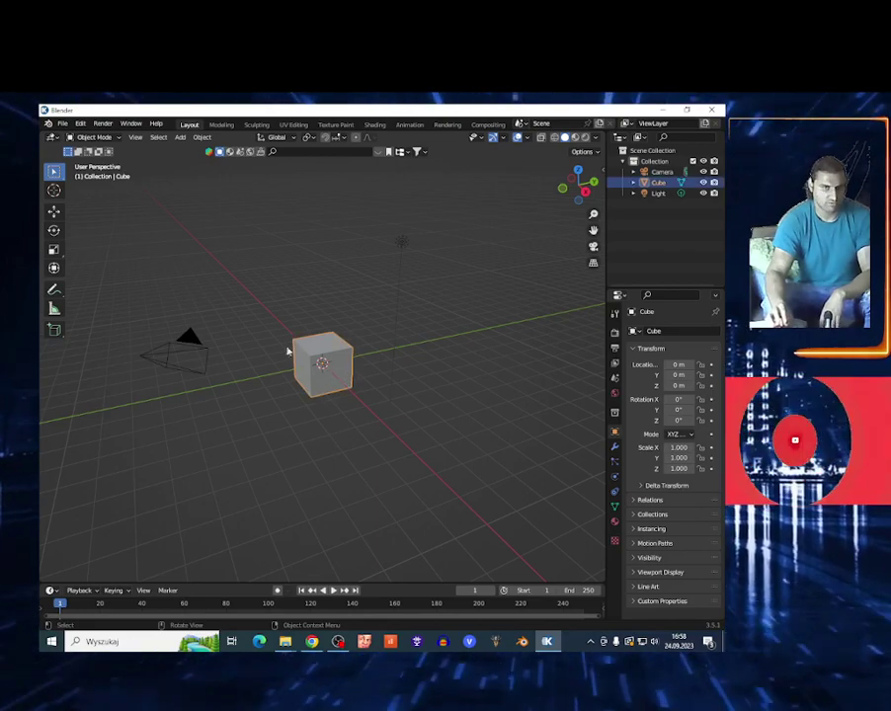
left_click(63, 124)
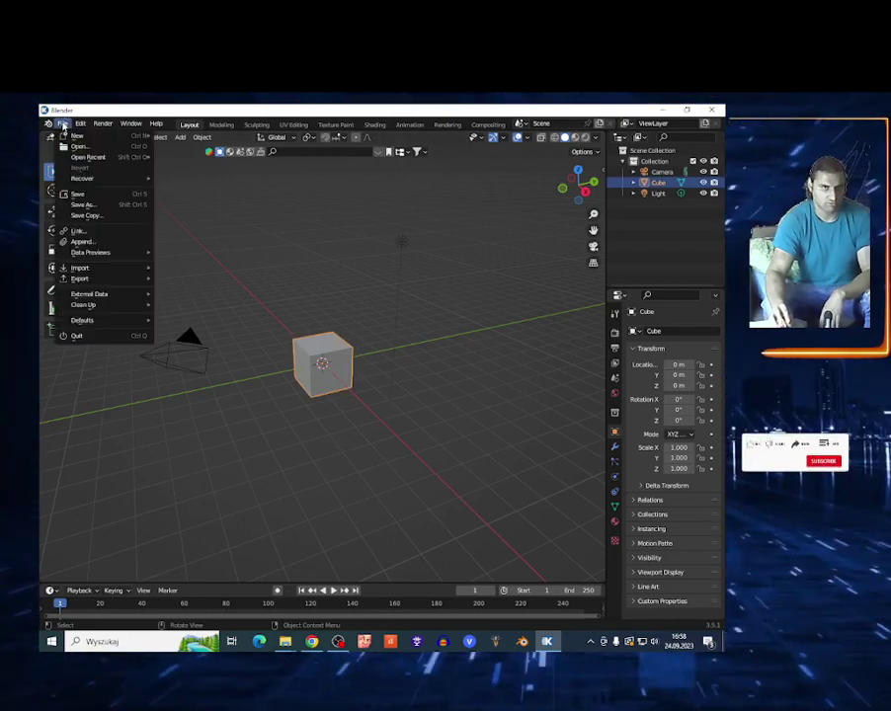
left_click(81, 241)
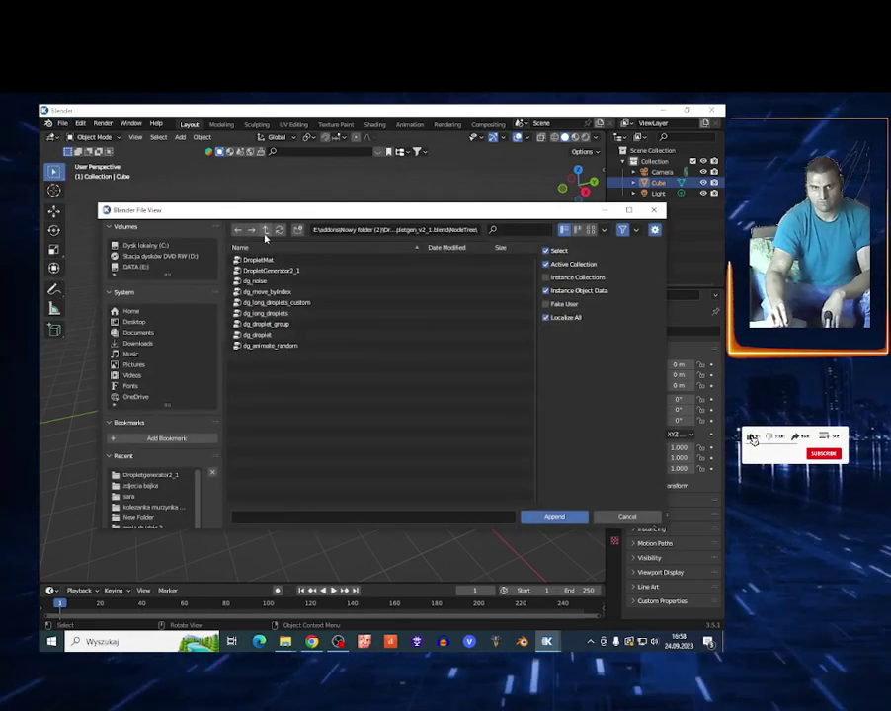
left_click(265, 232)
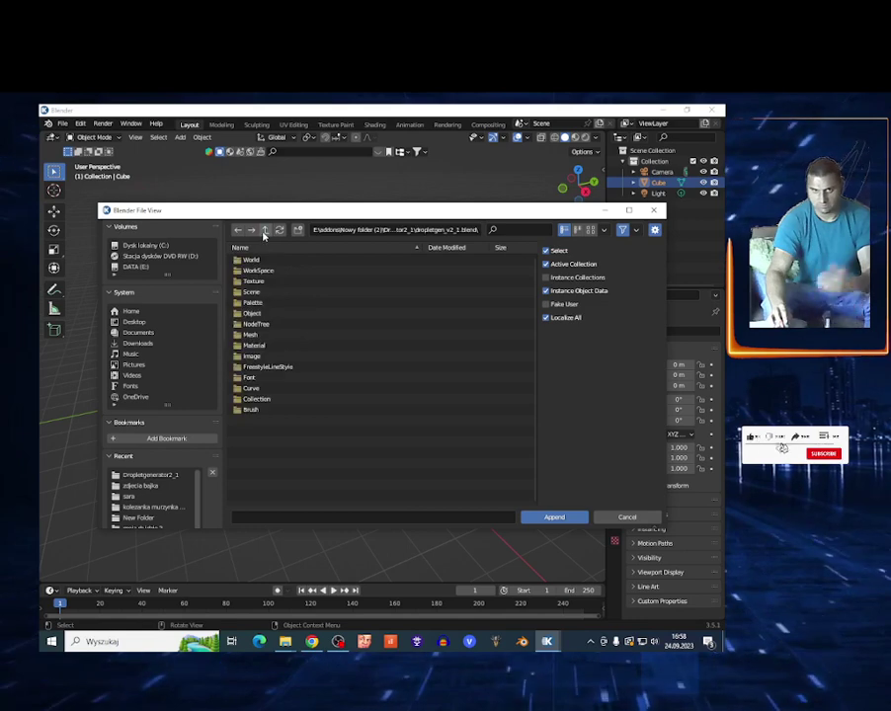
left_click(254, 324)
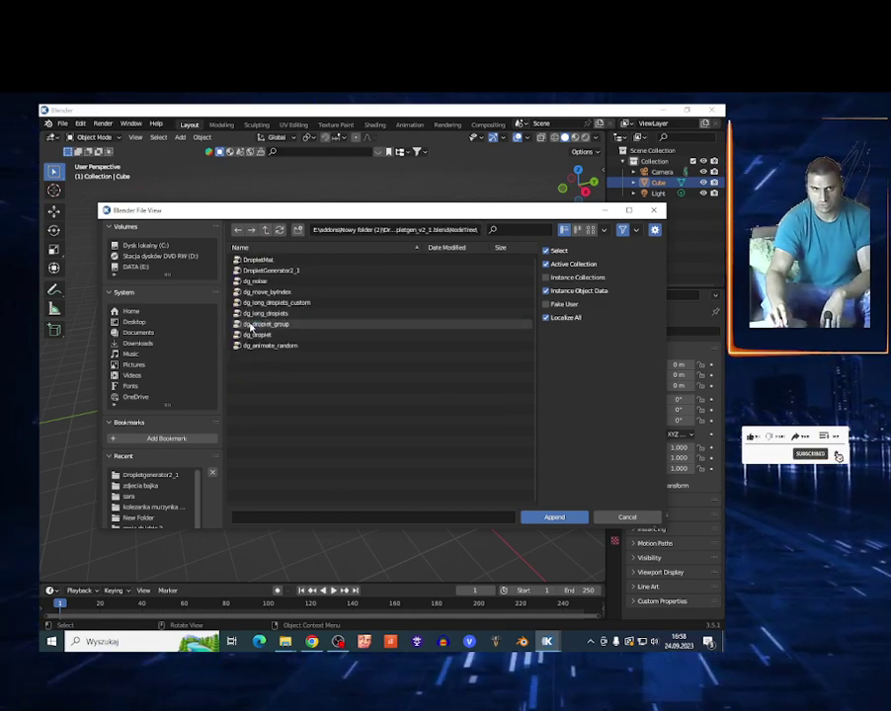
double_click(296, 271)
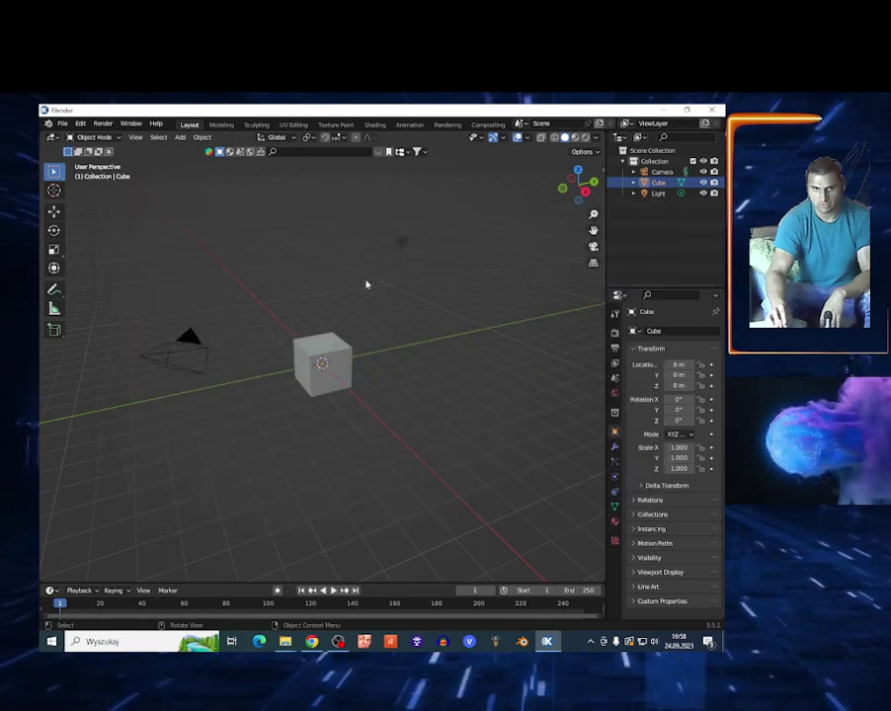
- Widen the properties area and add a Geometry Nodes modifier to the cube using the DropletGenerator2_1 node group
left_click_drag(607, 273, 411, 272)
scroll(217, 405, "up", 4)
left_click(267, 367)
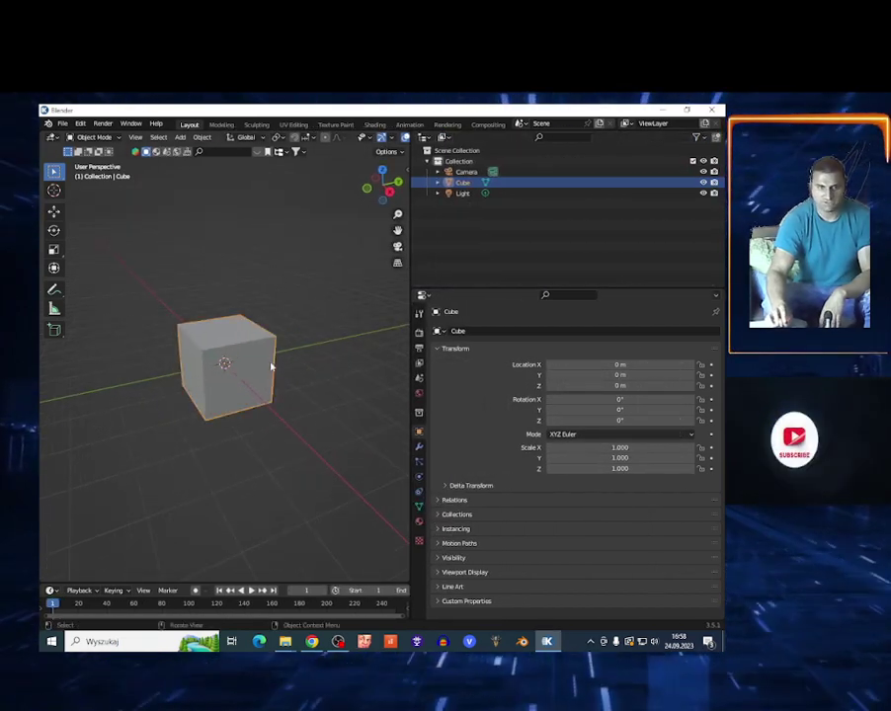
left_click(419, 447)
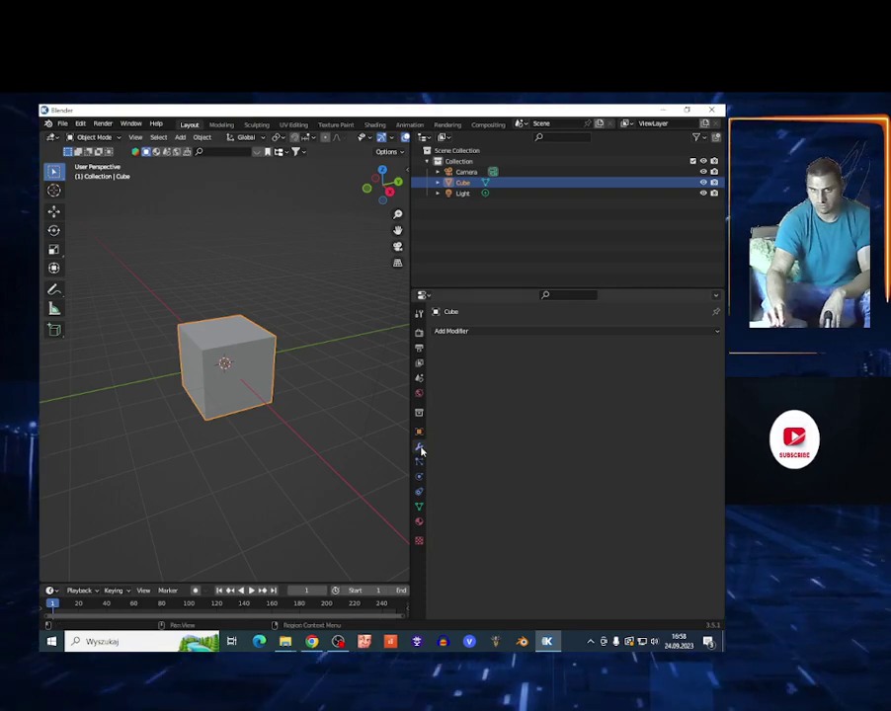
left_click(481, 332)
left_click(535, 436)
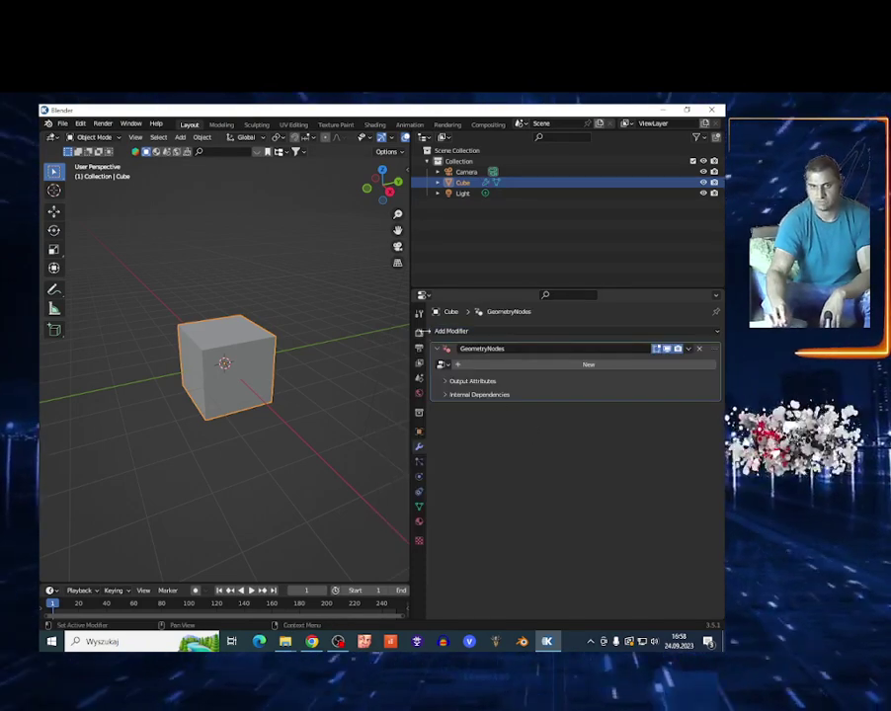
left_click(445, 364)
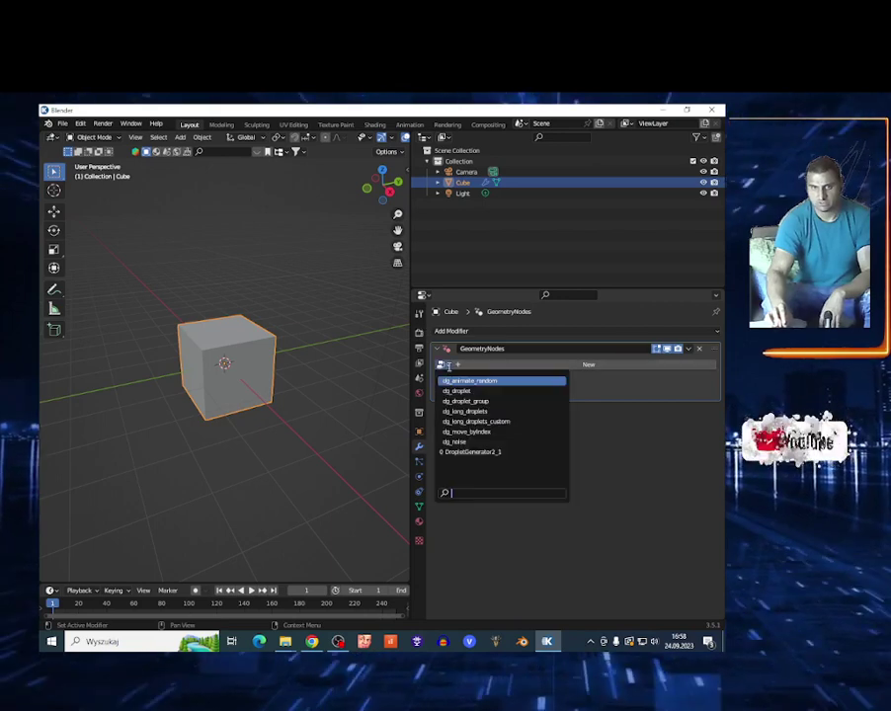
left_click(469, 452)
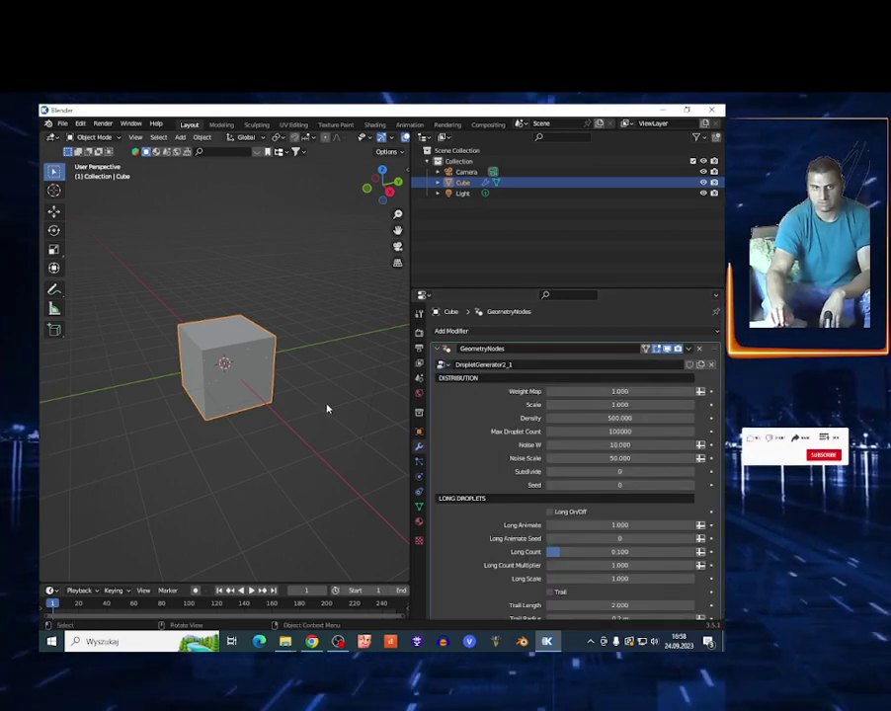
- Set the droplet distribution's Scale to 23.930, Noise Scale to 51.600 and Seed to -38, and enlarge the timeline area
left_click_drag(620, 404, 688, 404)
scroll(238, 400, "up", 4)
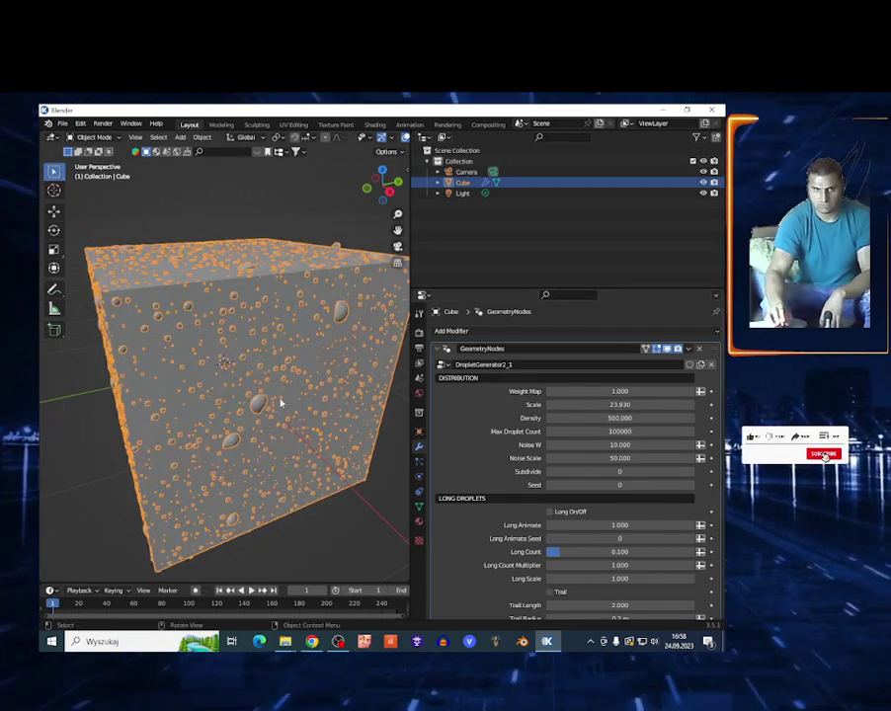
left_click_drag(289, 590, 281, 522)
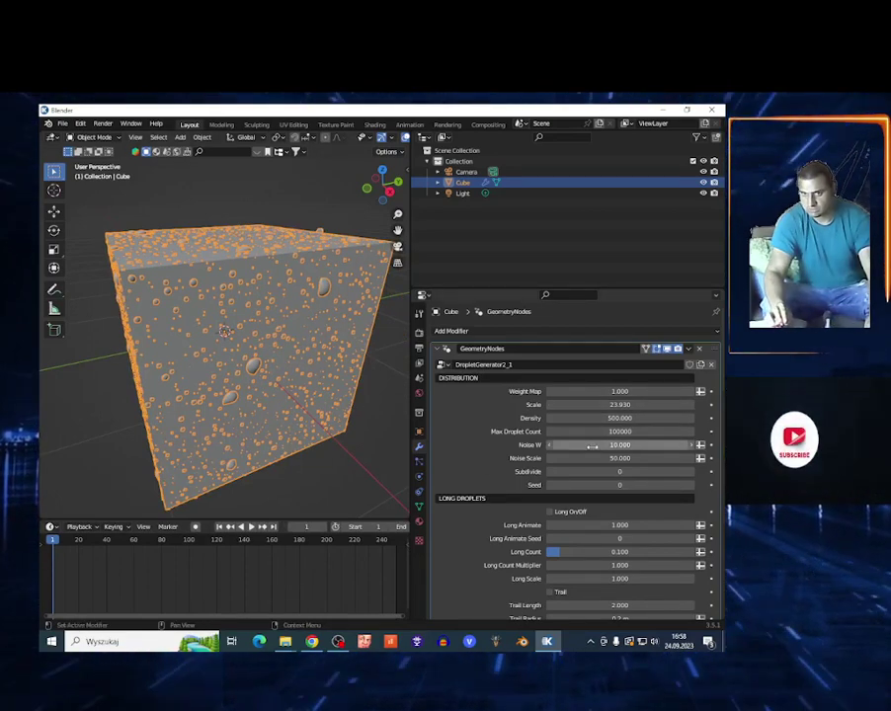
left_click_drag(583, 457, 588, 485)
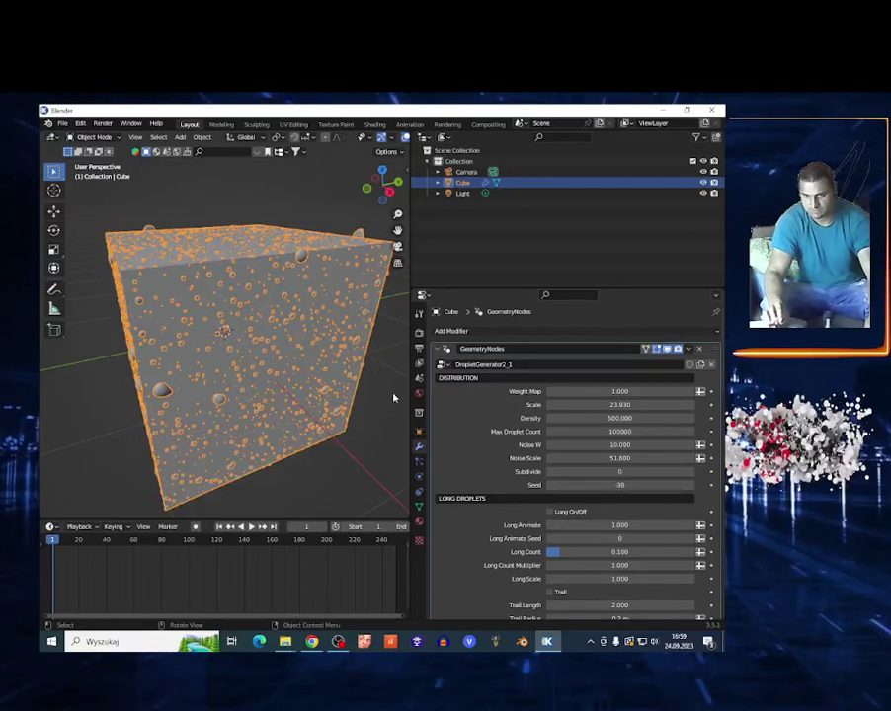
- Enable Long On/Off in the Long Droplets settings of the cube's droplet modifier
scroll(534, 474, "down", 3)
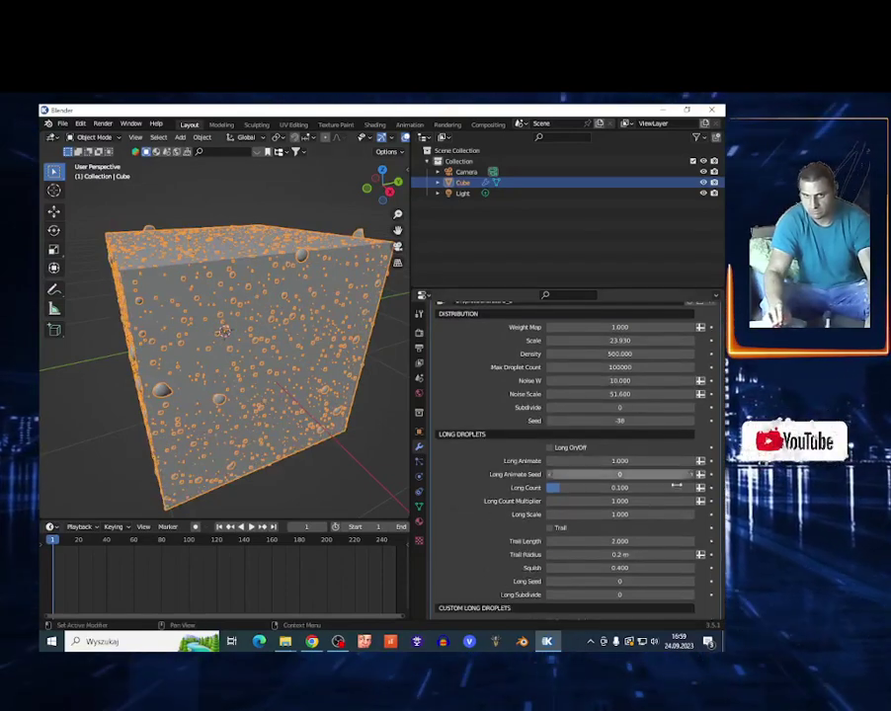
left_click(549, 449)
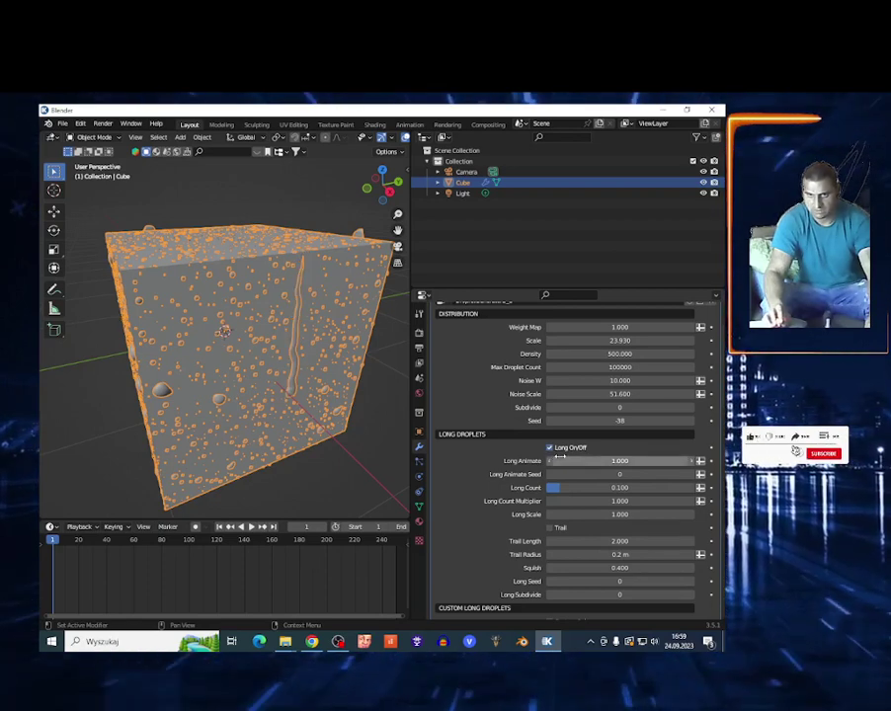
scroll(237, 427, "down", 3)
scroll(239, 429, "up", 2)
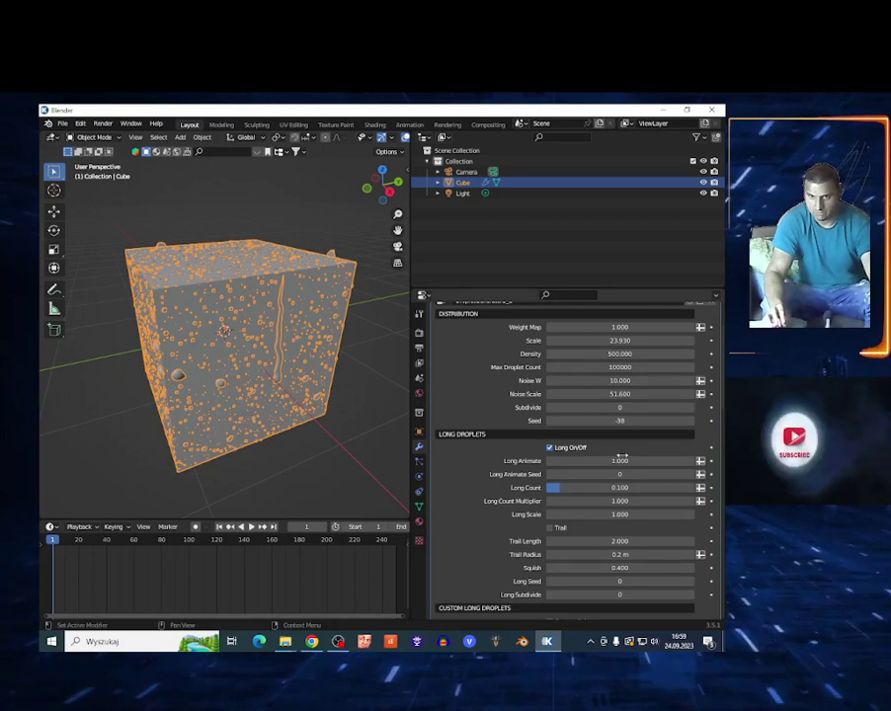
- Keyframe Long Animate at -3.000 on frame 1 and at 4.510 on frame 220
left_click_drag(633, 461, 598, 461)
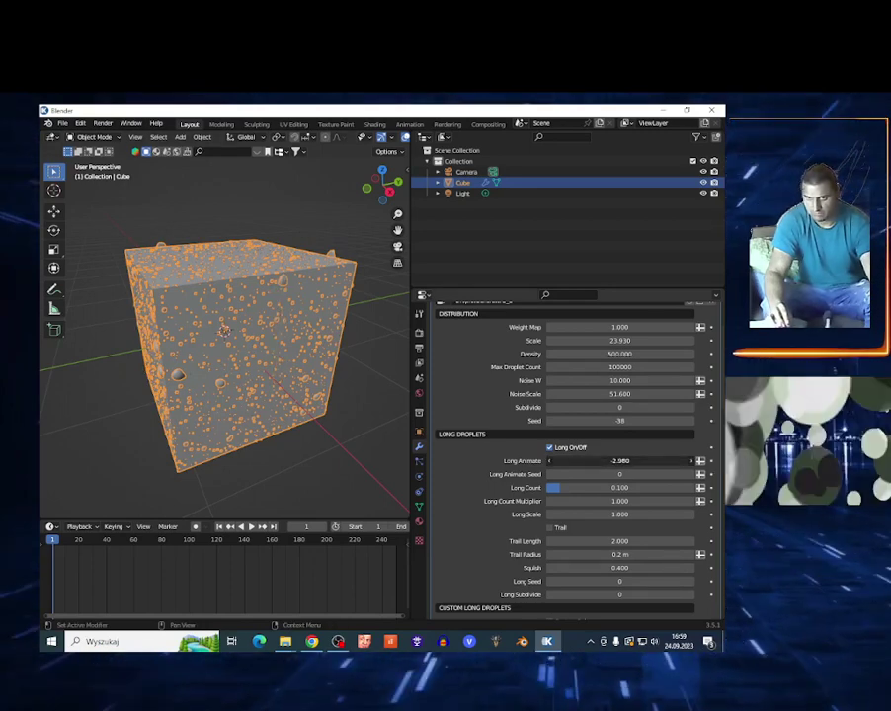
left_click_drag(643, 461, 640, 462)
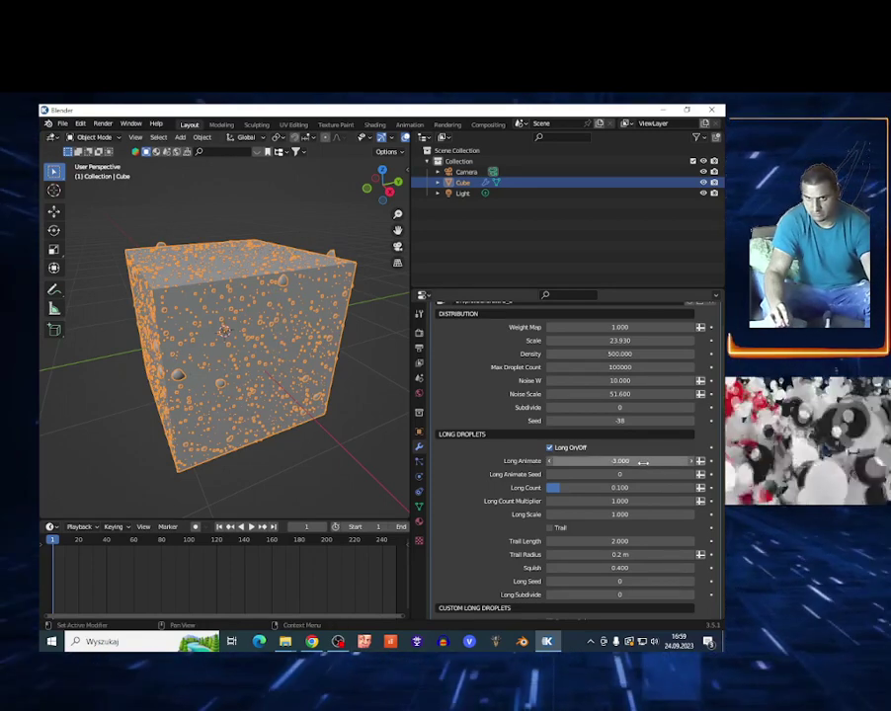
left_click(710, 461)
left_click_drag(561, 462, 610, 461)
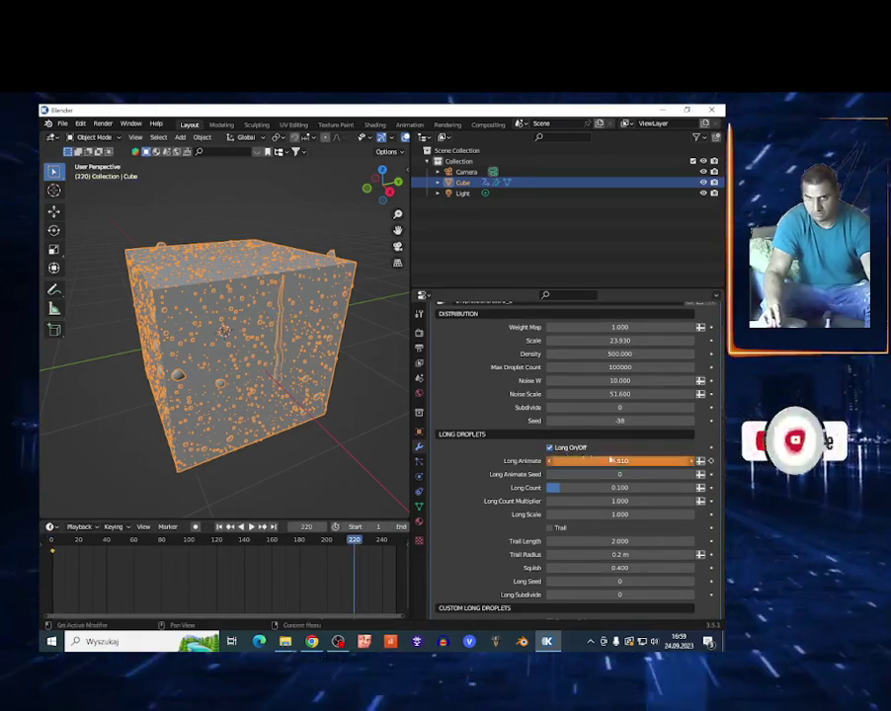
left_click(711, 461)
- Play the animation from the start and fly around the cube to examine the running long droplets
left_click(51, 546)
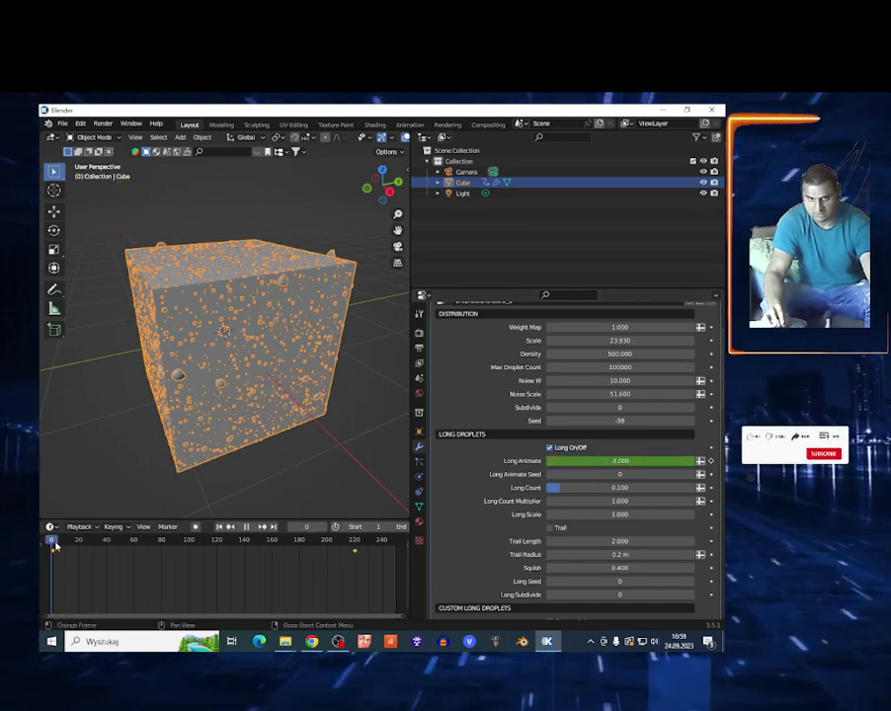
key("space")
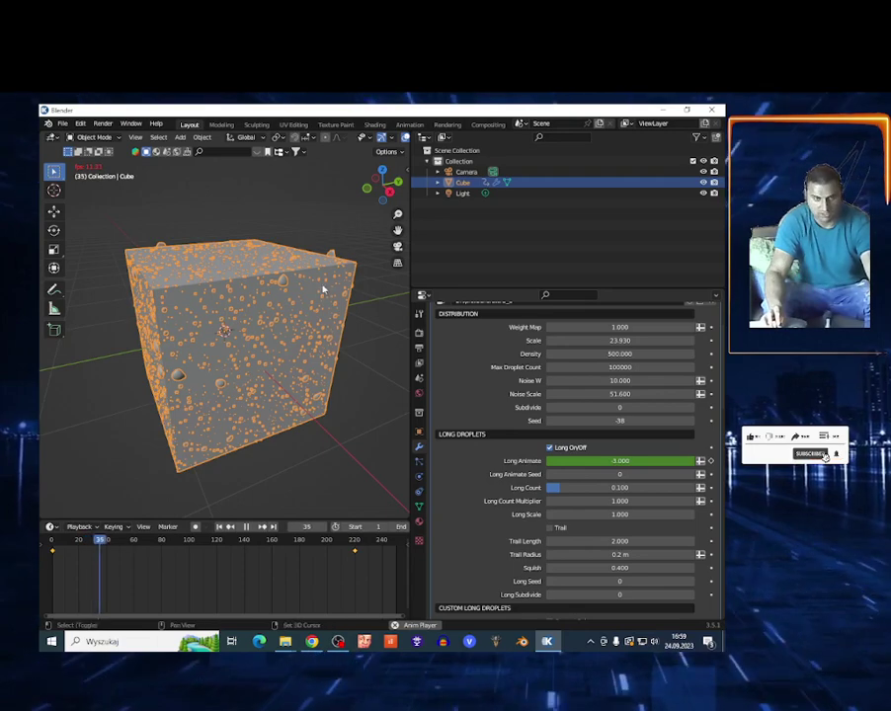
key("shift+grave")
key("w")
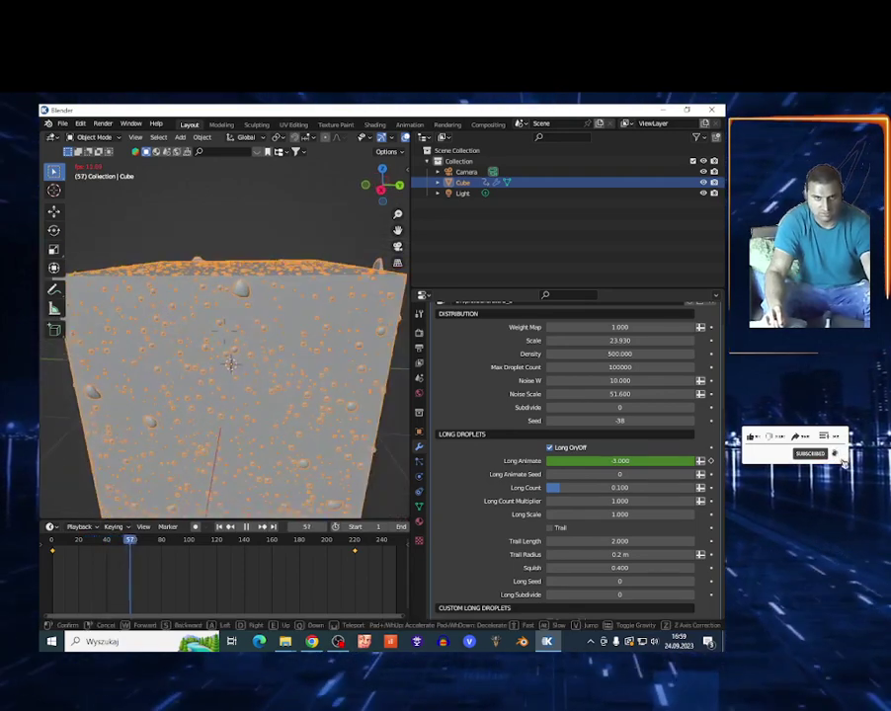
key("a")
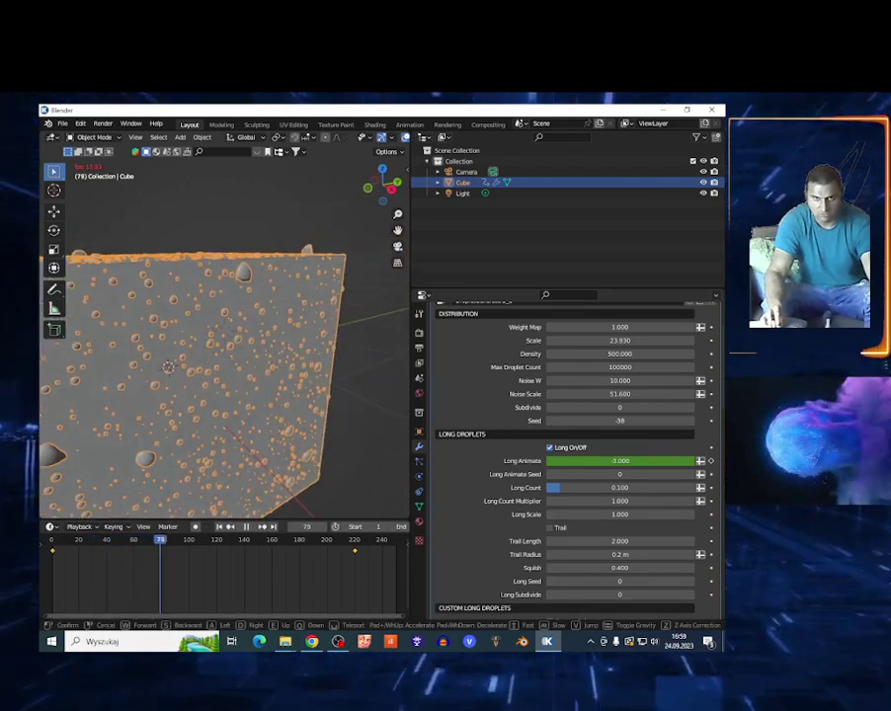
key("w")
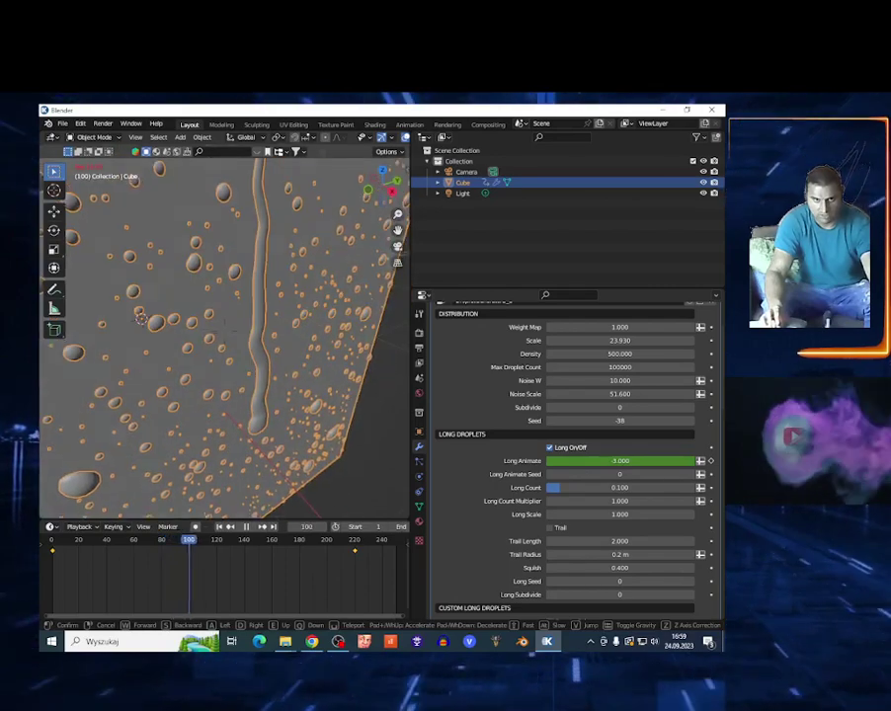
key("s")
key("s")
left_click(322, 291)
key("space")
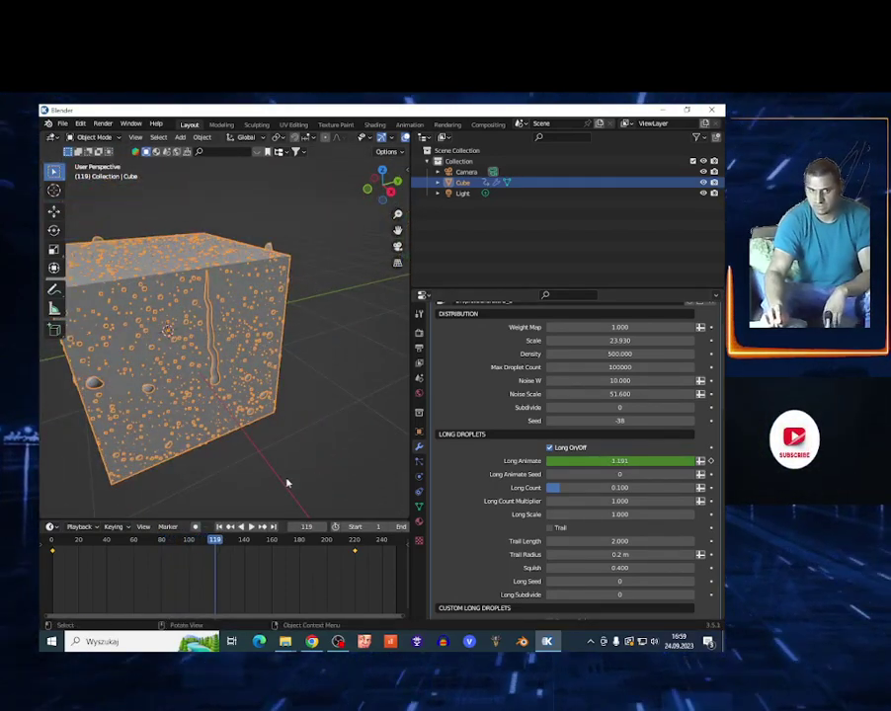
- Add a vertex group to the cube and weight-paint an irregular band across its front face at weight 1.000
left_click(419, 506)
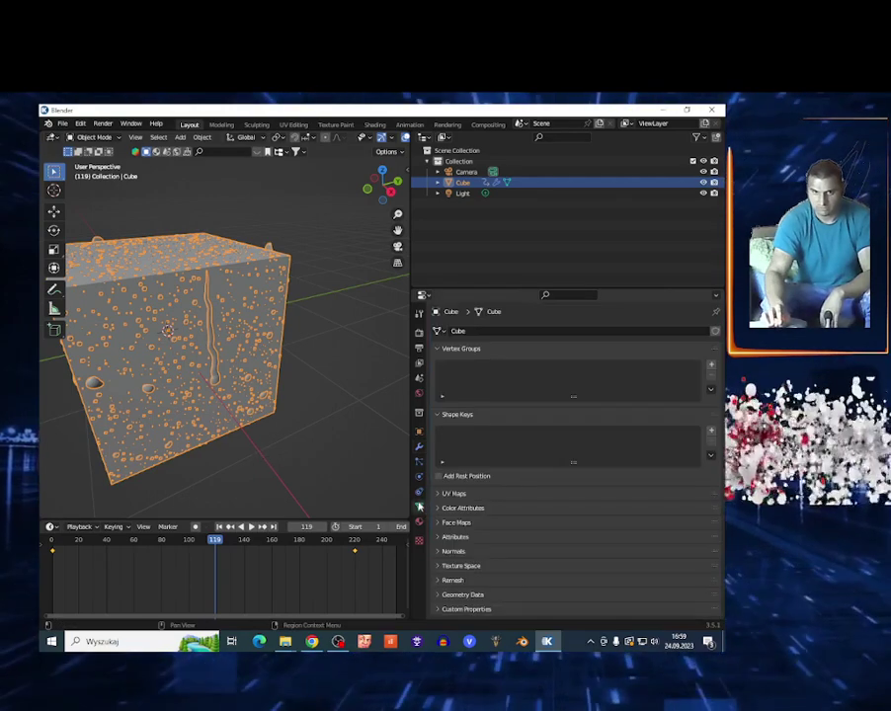
left_click(711, 358)
key("b")
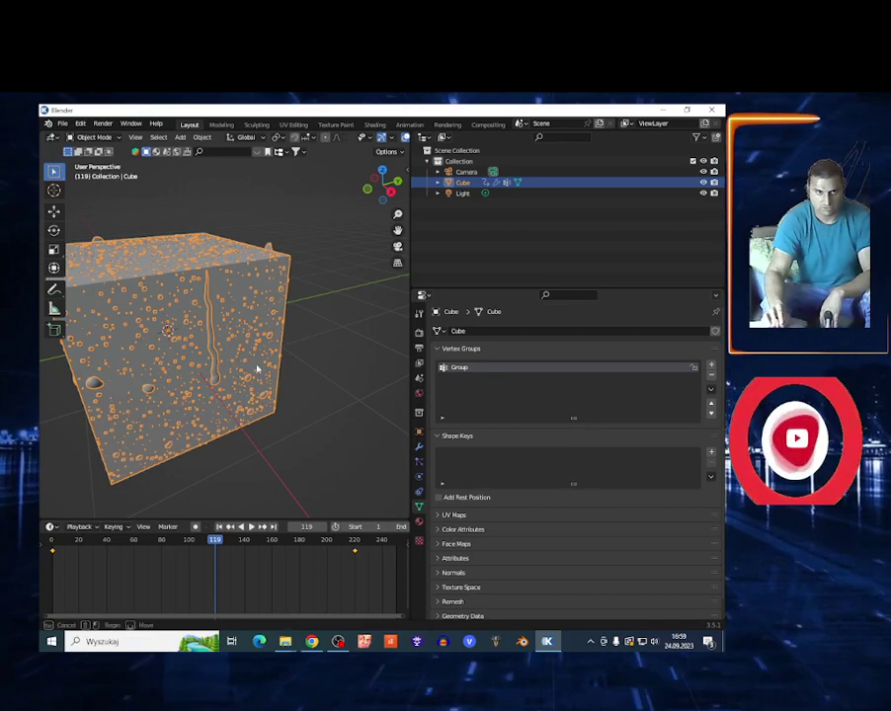
left_click(97, 137)
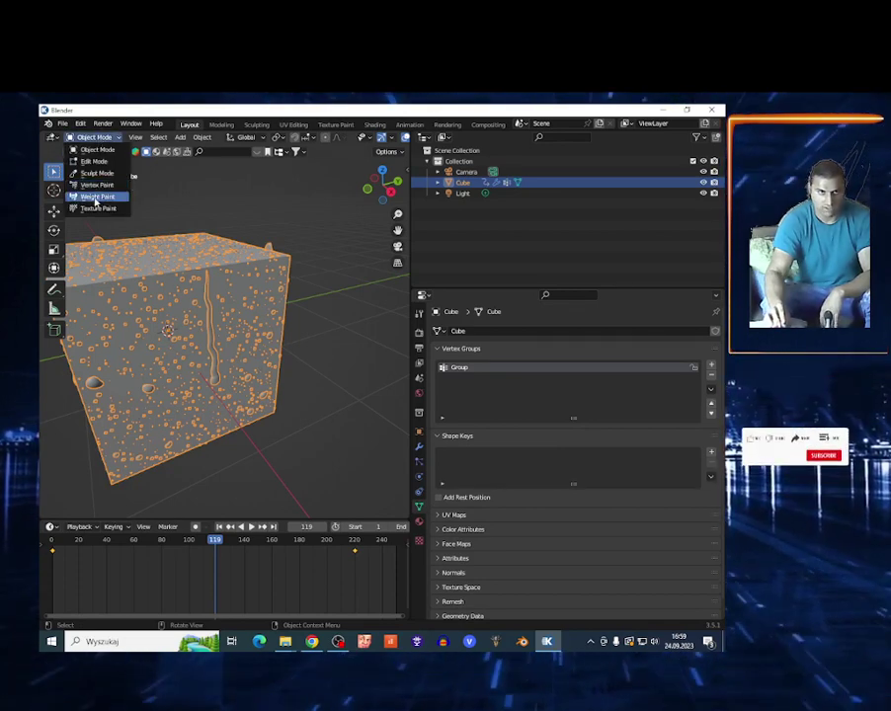
left_click(96, 196)
mouse_move(109, 336)
left_mouse_down()
mouse_move(130, 368)
mouse_move(218, 427)
mouse_move(179, 297)
mouse_move(79, 388)
mouse_move(128, 348)
mouse_move(198, 362)
left_mouse_up()
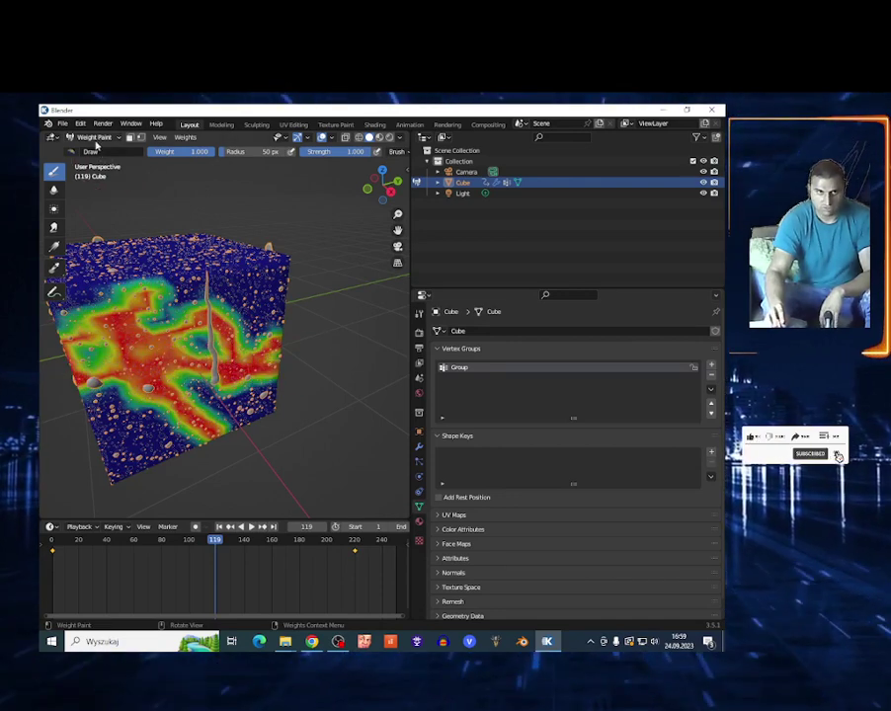
- Rename the vertex group to 1111111, assign all the cube's vertices to it in Edit Mode, and return to Object Mode
left_click(96, 137)
left_click(95, 162)
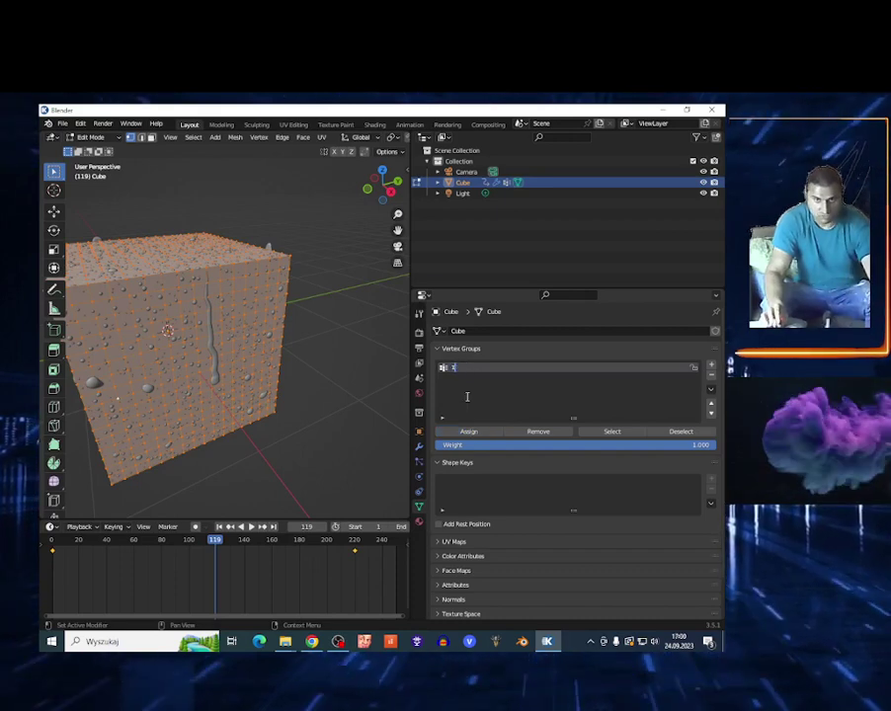
left_click(466, 431)
left_click(91, 138)
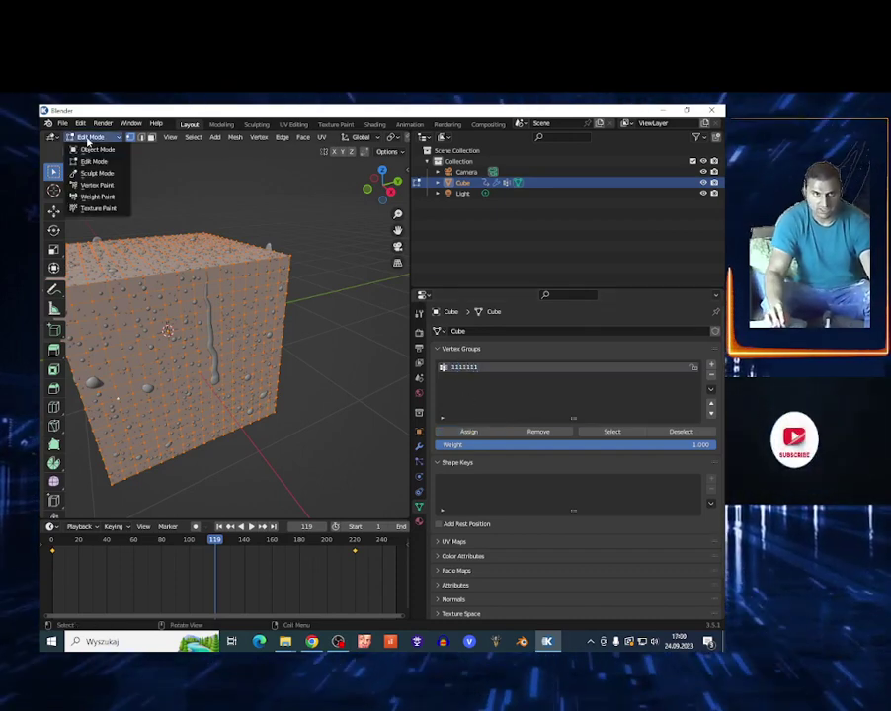
left_click(95, 150)
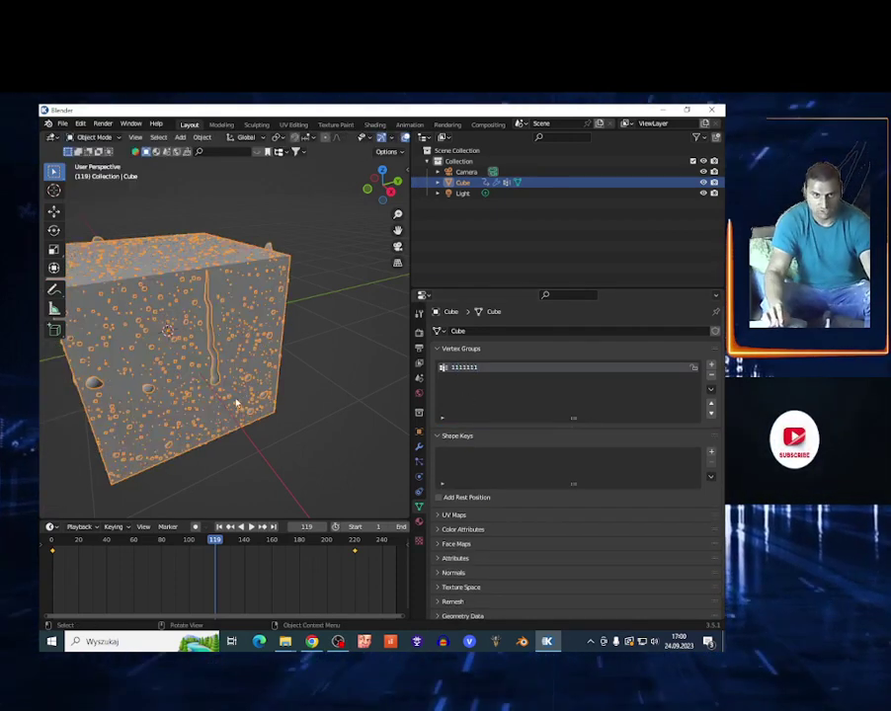
- Switch Long Count of the droplet modifier to attribute input and choose the 1111111 vertex group
left_click(419, 446)
scroll(593, 444, "down", 5)
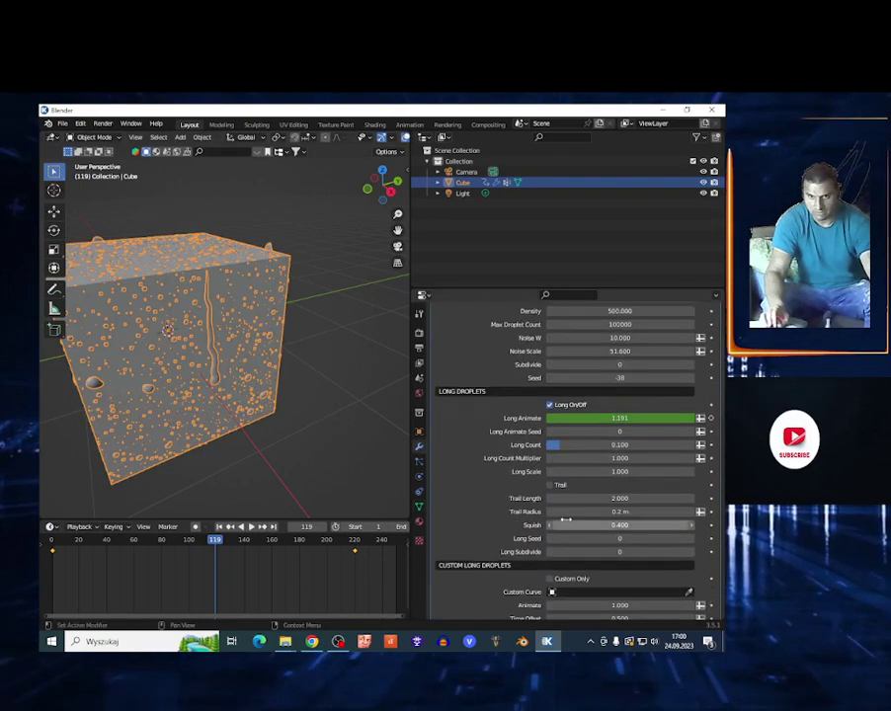
left_click(701, 446)
left_click(692, 445)
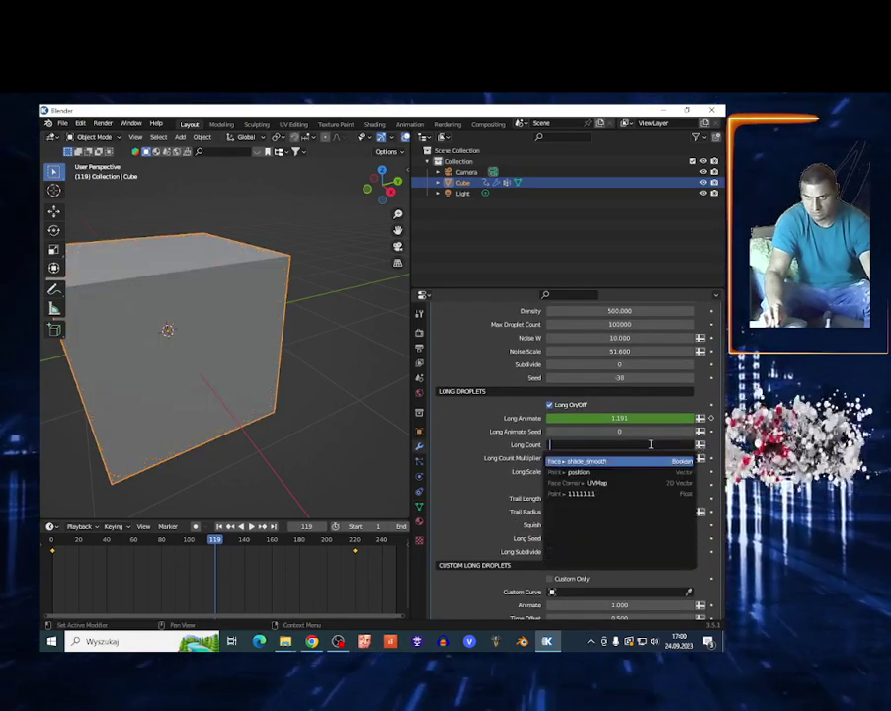
left_click(581, 496)
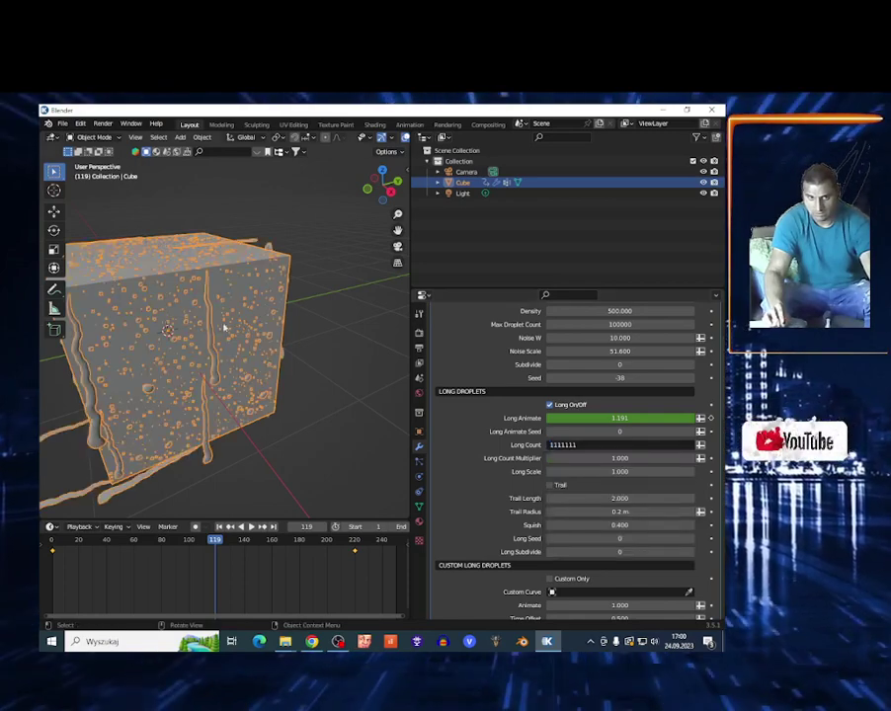
- Fly in close to the cube's front face to inspect the long droplets and set Long Scale to 0.770
key("shift+grave")
key("w")
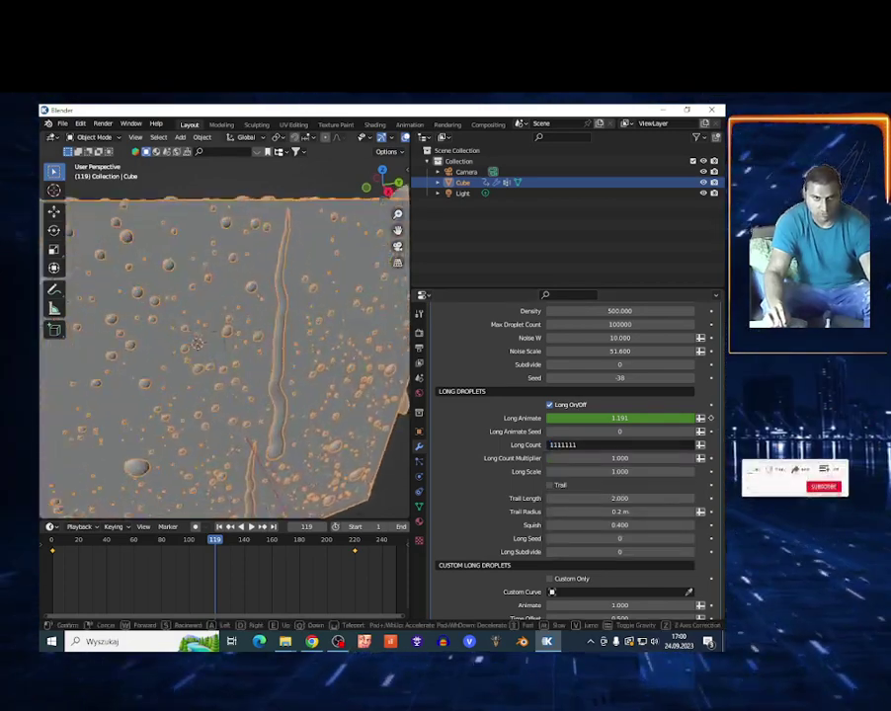
key("s")
left_click(206, 386)
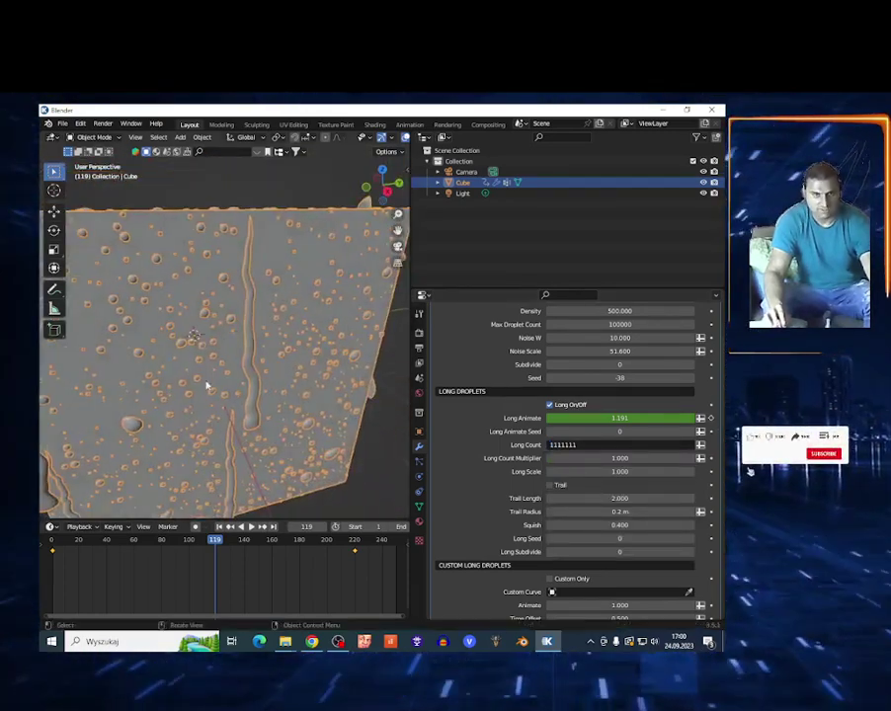
scroll(484, 450, "down", 4)
scroll(588, 401, "up", 1)
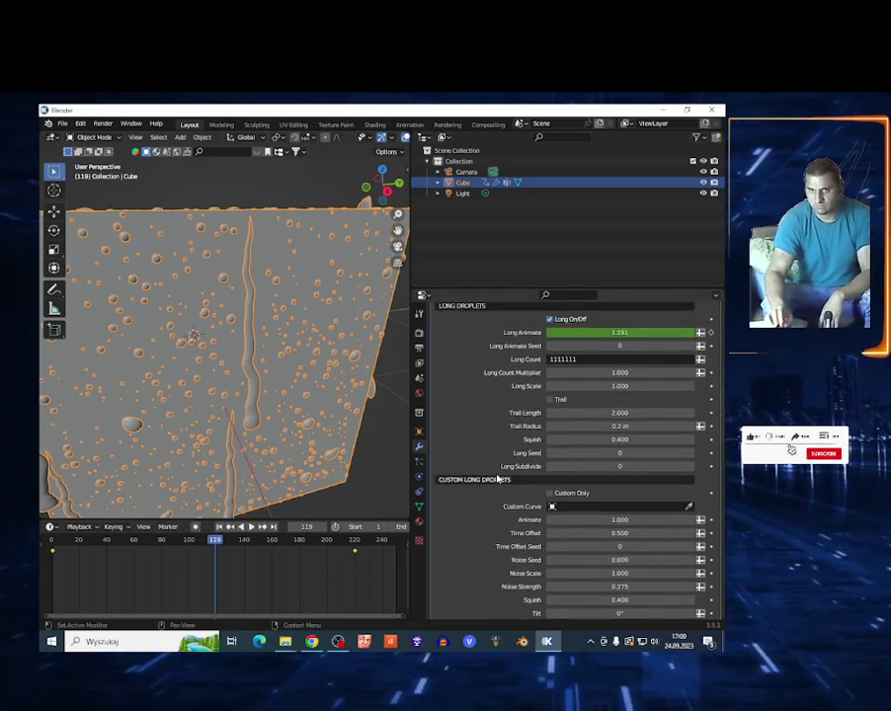
mouse_move(583, 386)
left_mouse_down()
mouse_move(632, 387)
mouse_move(534, 386)
mouse_move(569, 386)
left_mouse_up()
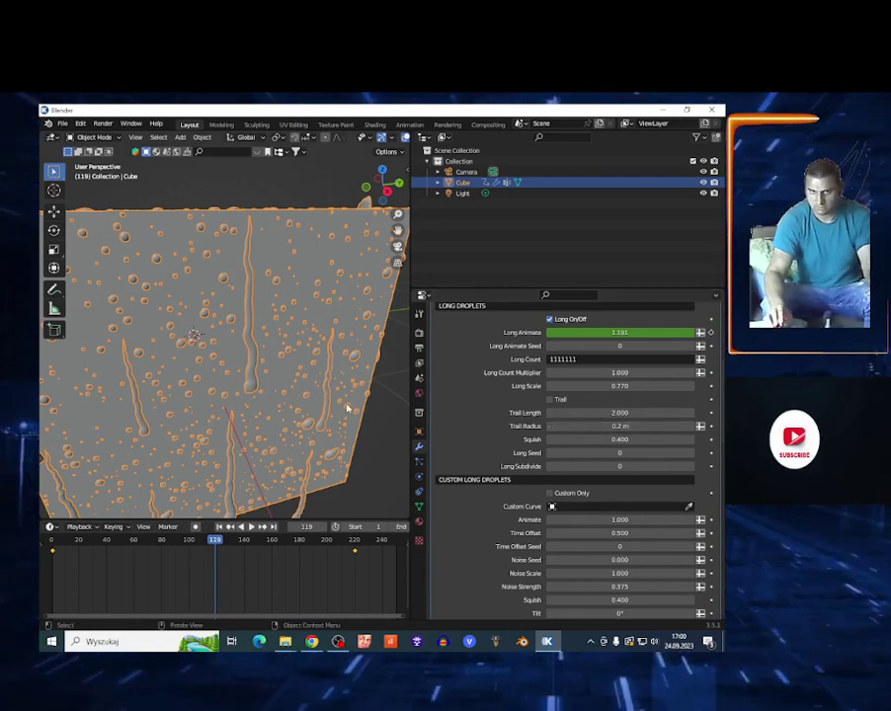
- Set the medium droplets' Medium Scale to 2.750 and Medium Count Multiplier to 0.700
scroll(572, 446, "down", 2)
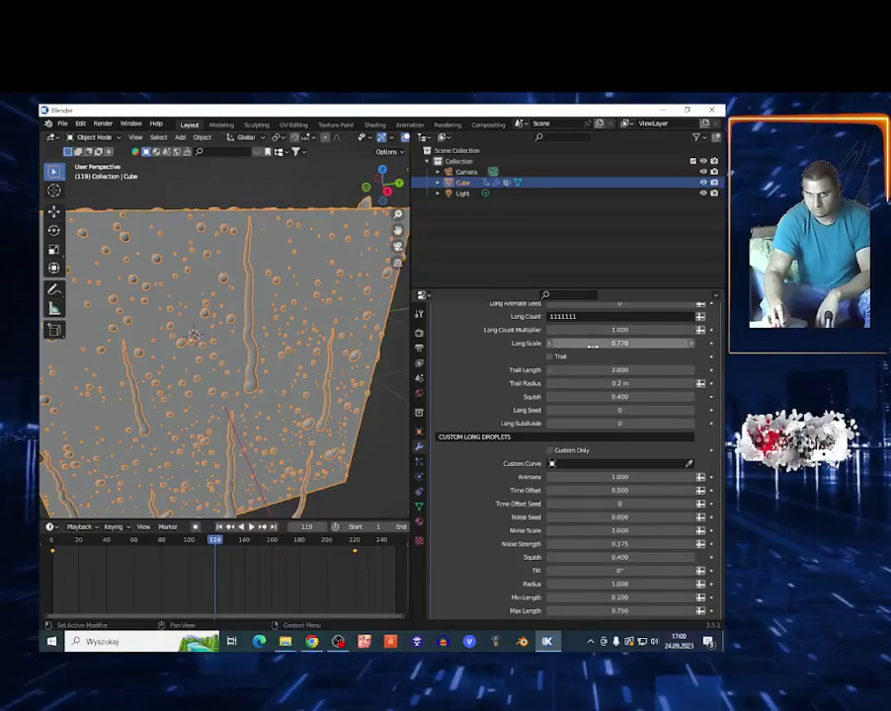
scroll(616, 508, "down", 3)
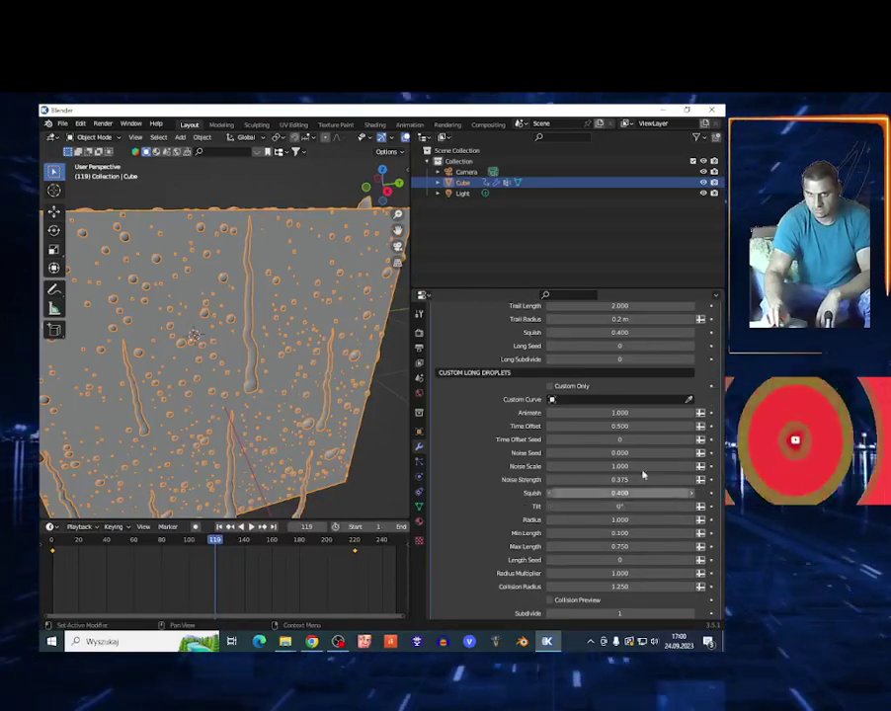
scroll(622, 515, "down", 3)
scroll(622, 494, "down", 9)
scroll(622, 491, "down", 8)
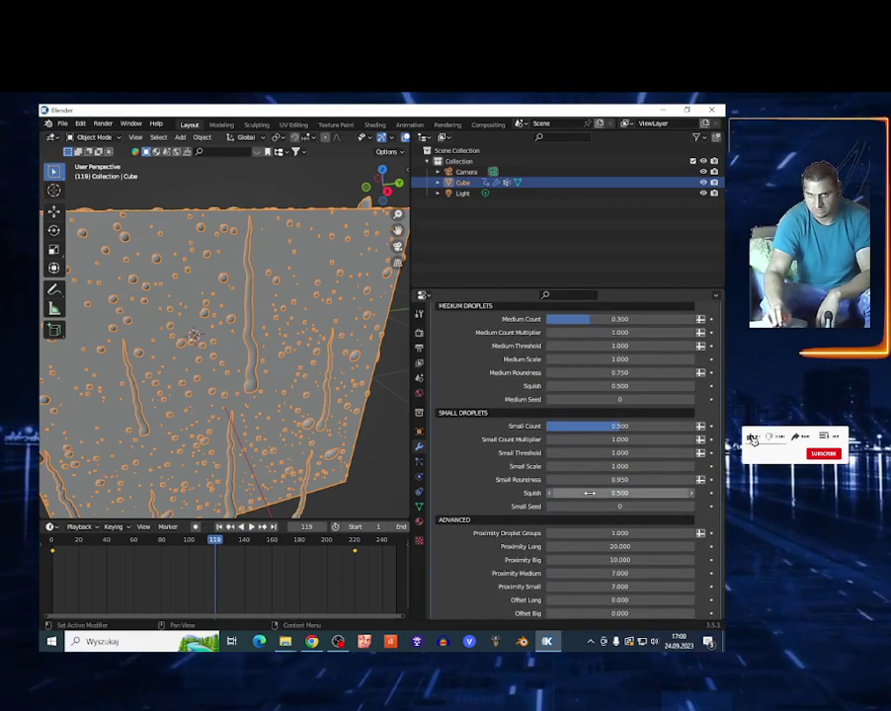
scroll(587, 453, "up", 3)
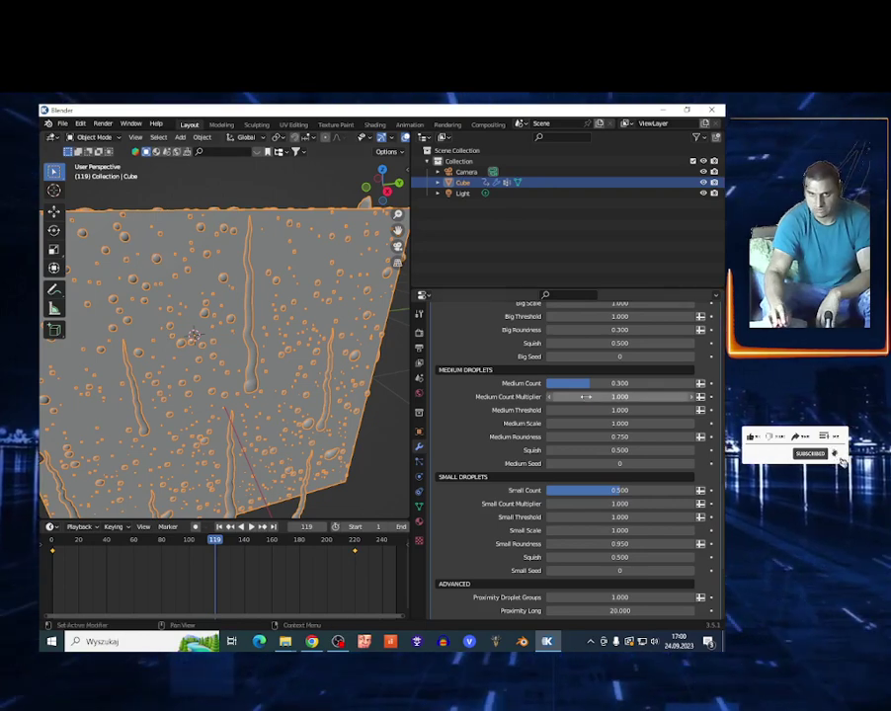
mouse_move(587, 396)
left_mouse_down()
mouse_move(642, 395)
mouse_move(571, 395)
left_mouse_up()
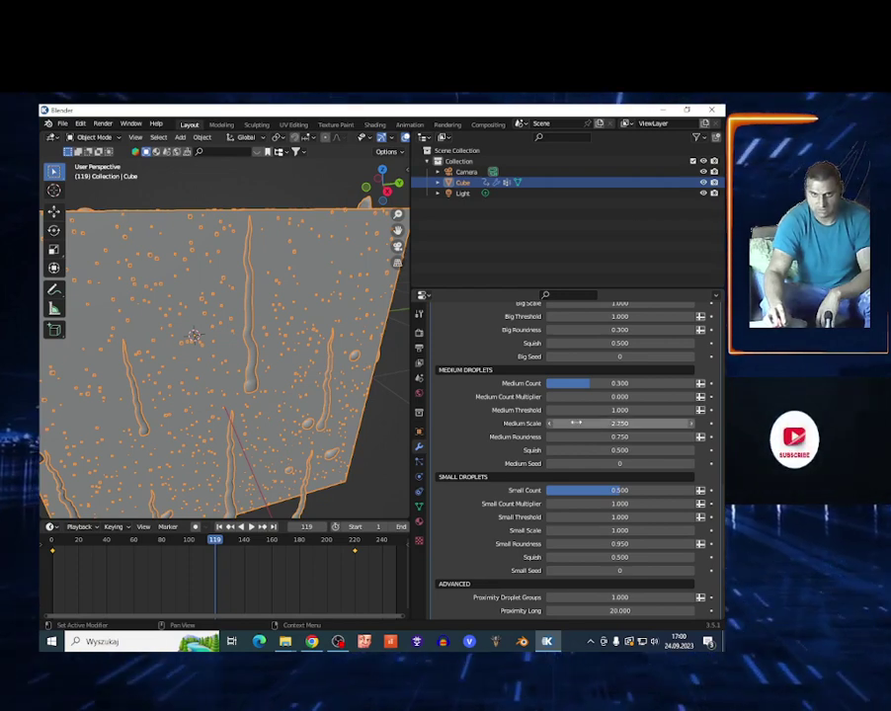
left_click_drag(587, 396, 599, 397)
- Set the small droplets' Small Count Multiplier to 1.950 and Small Scale to 2.020
scroll(647, 485, "down", 2)
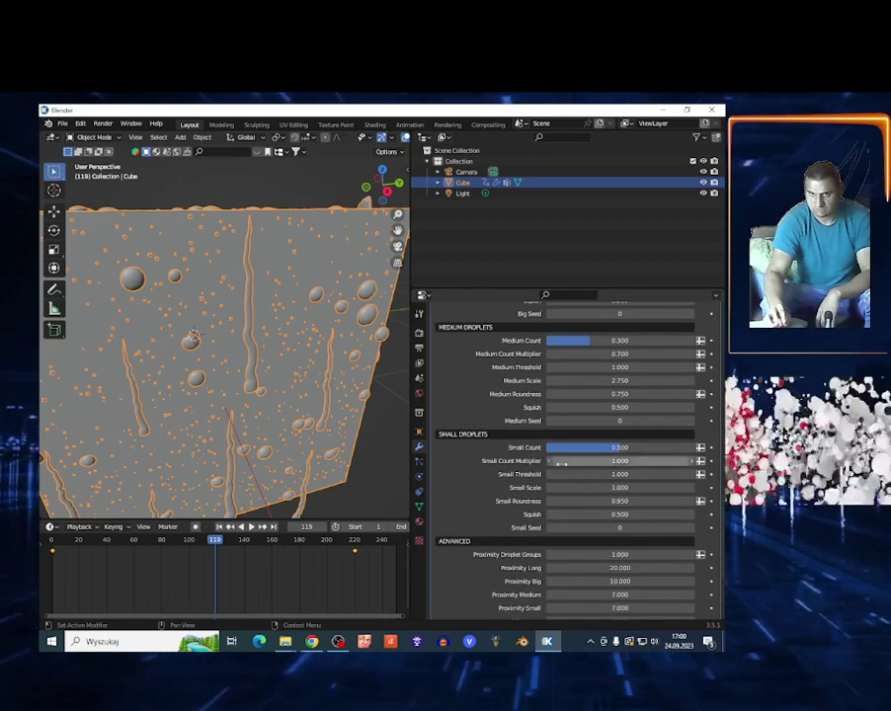
left_click_drag(593, 461, 603, 461)
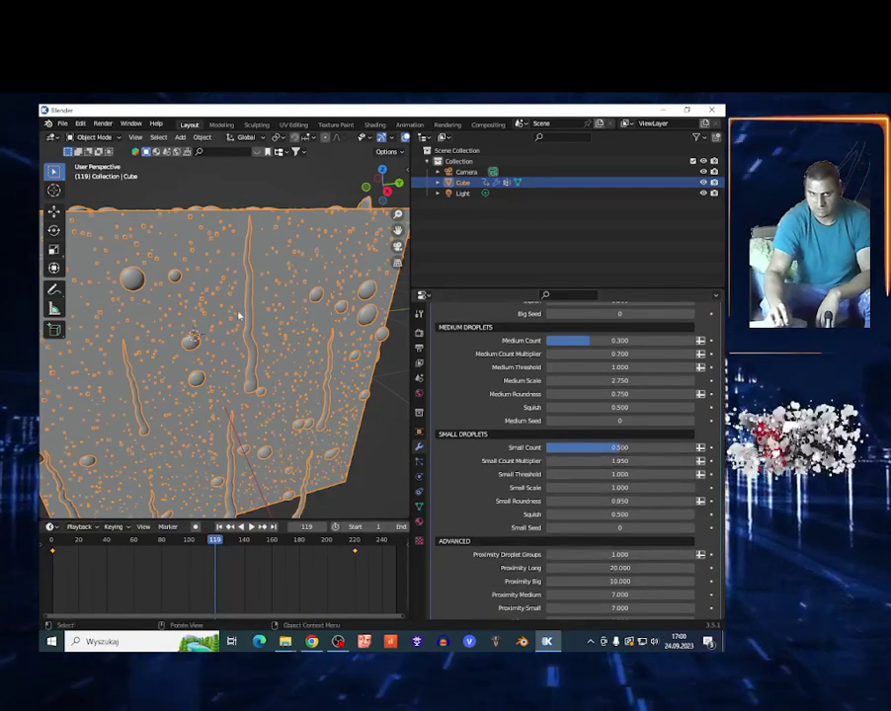
scroll(259, 362, "up", 5)
scroll(547, 461, "down", 2)
mouse_move(591, 445)
left_mouse_down()
mouse_move(660, 445)
mouse_move(608, 444)
left_mouse_up()
scroll(228, 361, "down", 6)
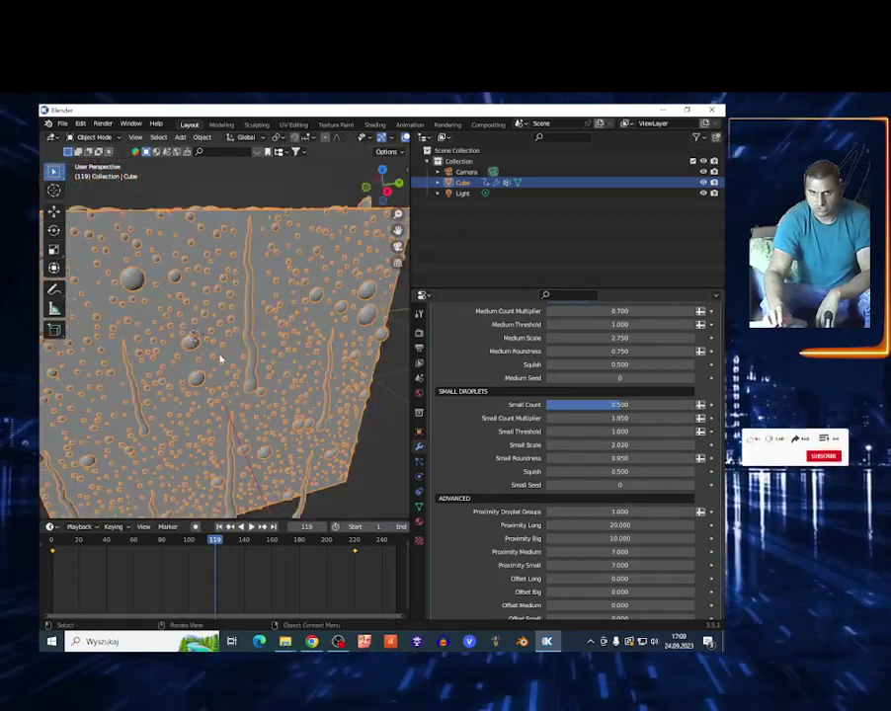
- Widen the 3D viewport, switch it to Rendered shading, and play the droplet animation from an early frame
left_click_drag(412, 263, 542, 257)
left_click(523, 138)
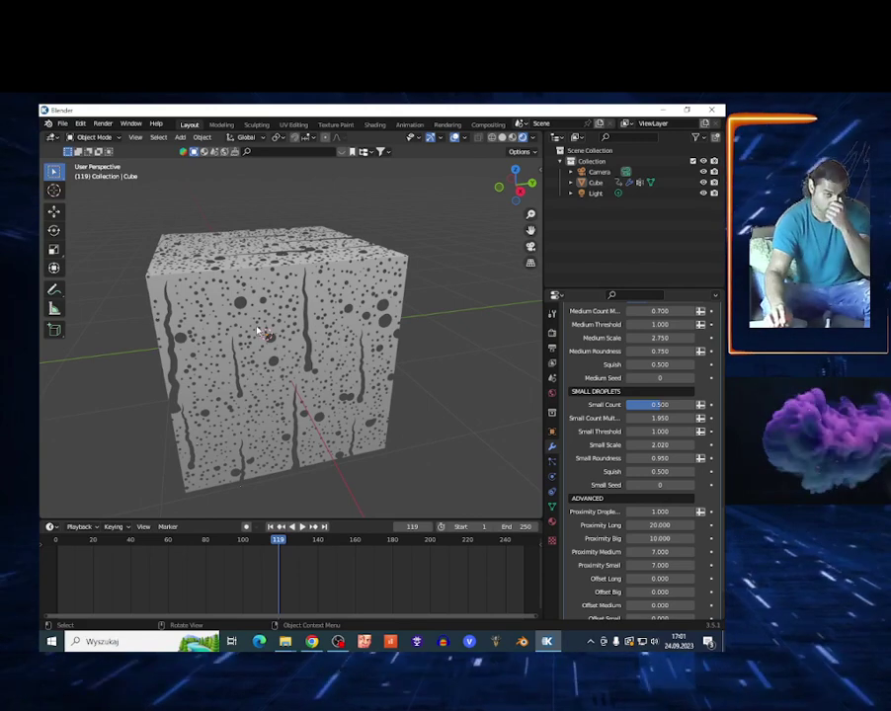
left_click(114, 543)
key("space")
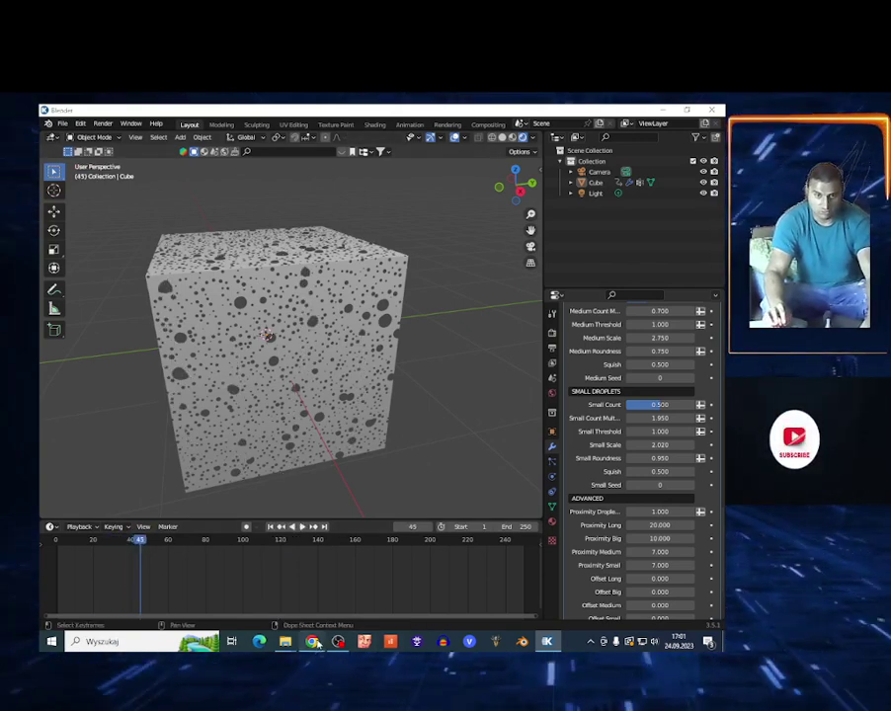
- Switch to Chrome to examine the Droplet Generator product page's demo video and version 2.1 feature list, and return to Blender
left_click(313, 642)
scroll(265, 491, "down", 5)
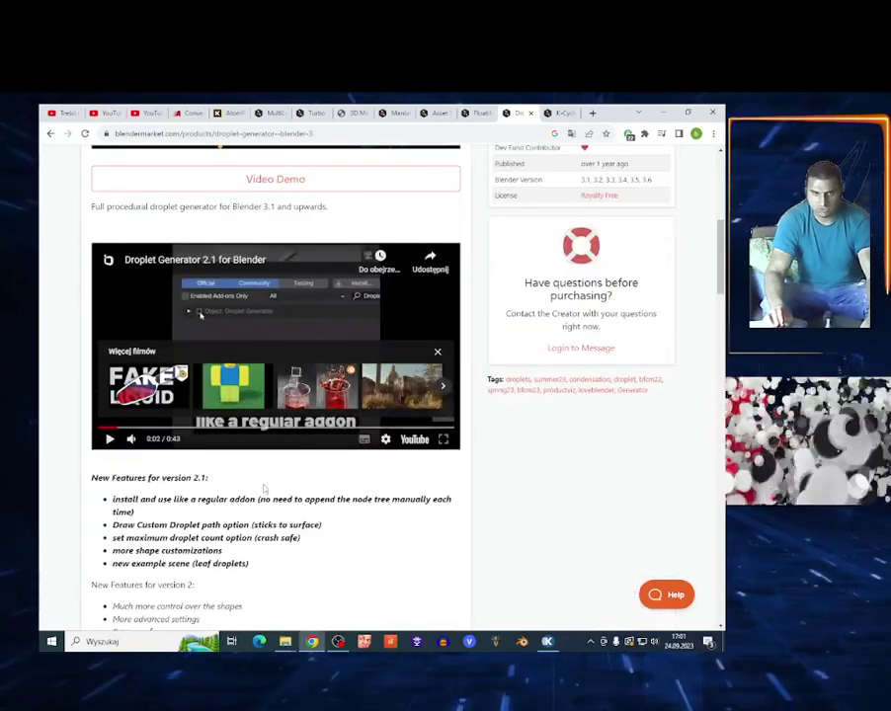
scroll(264, 491, "up", 2)
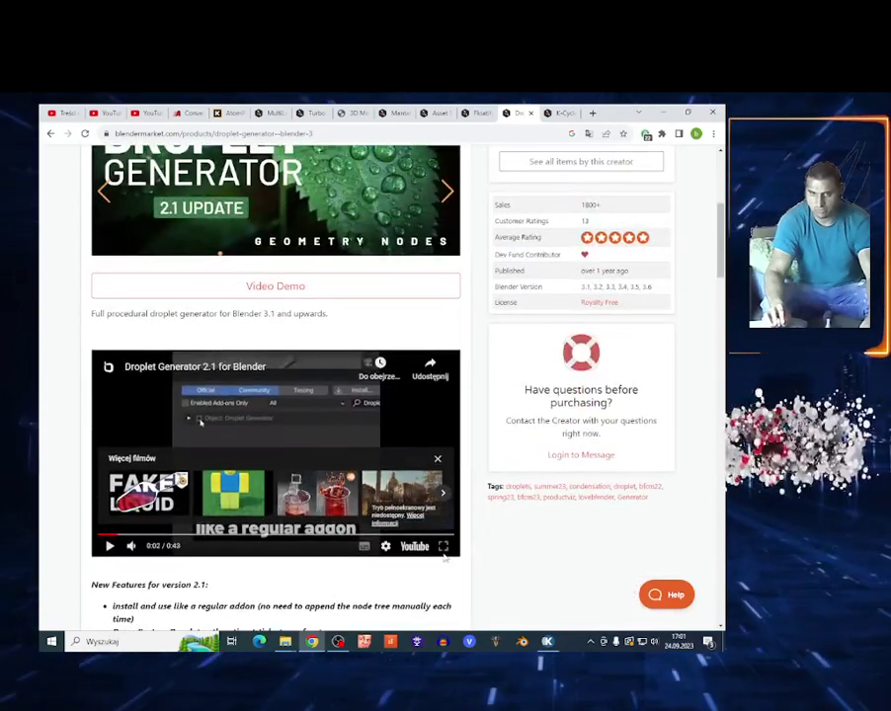
left_click(549, 642)
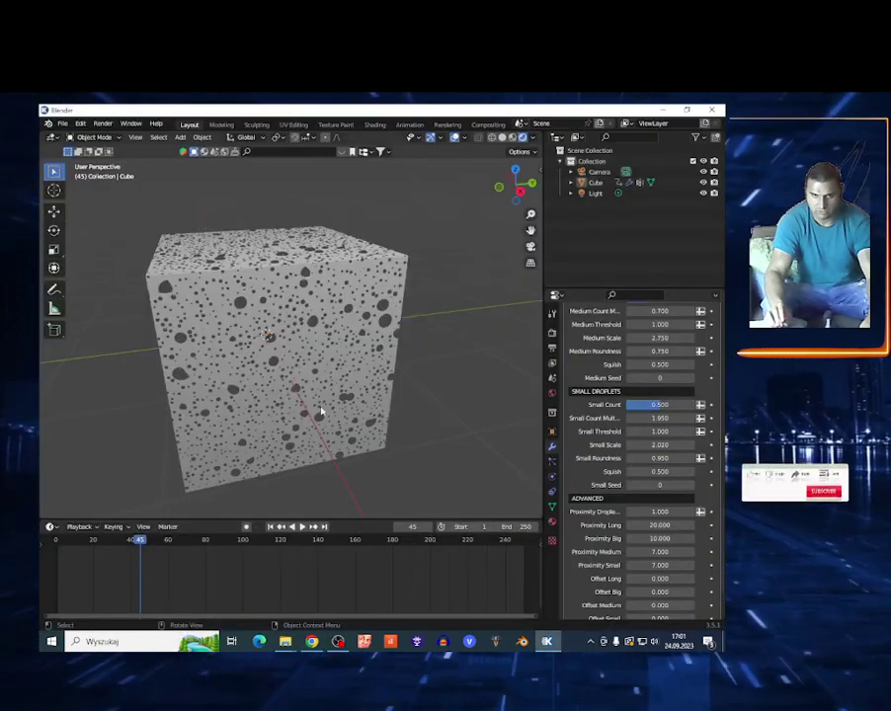
- Set Offset Long to 0.980 and Proximity Medium to 7.210 in the modifier's Advanced settings
scroll(643, 464, "down", 3)
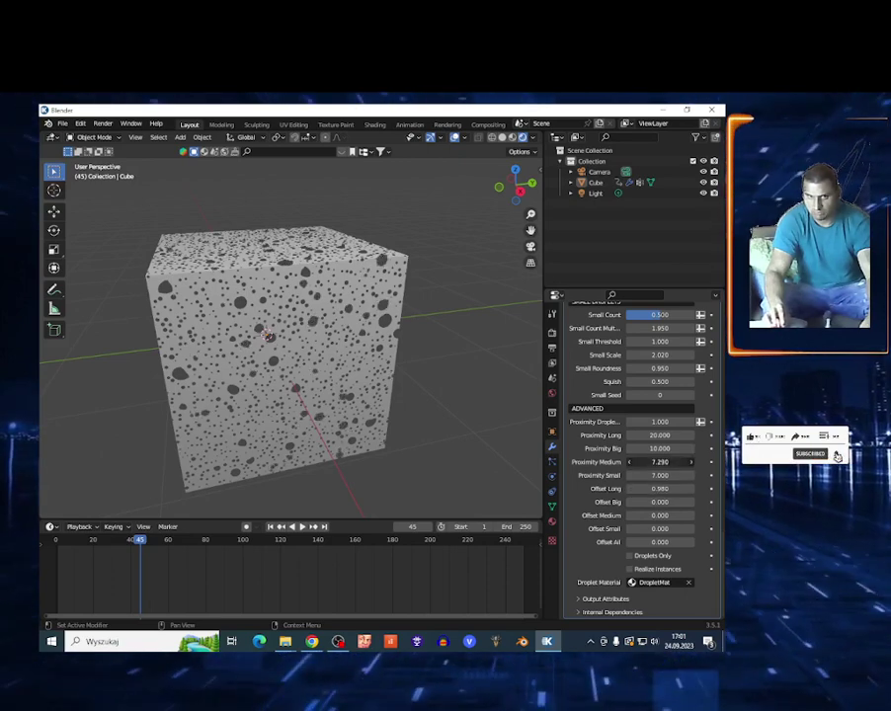
scroll(632, 445, "up", 4)
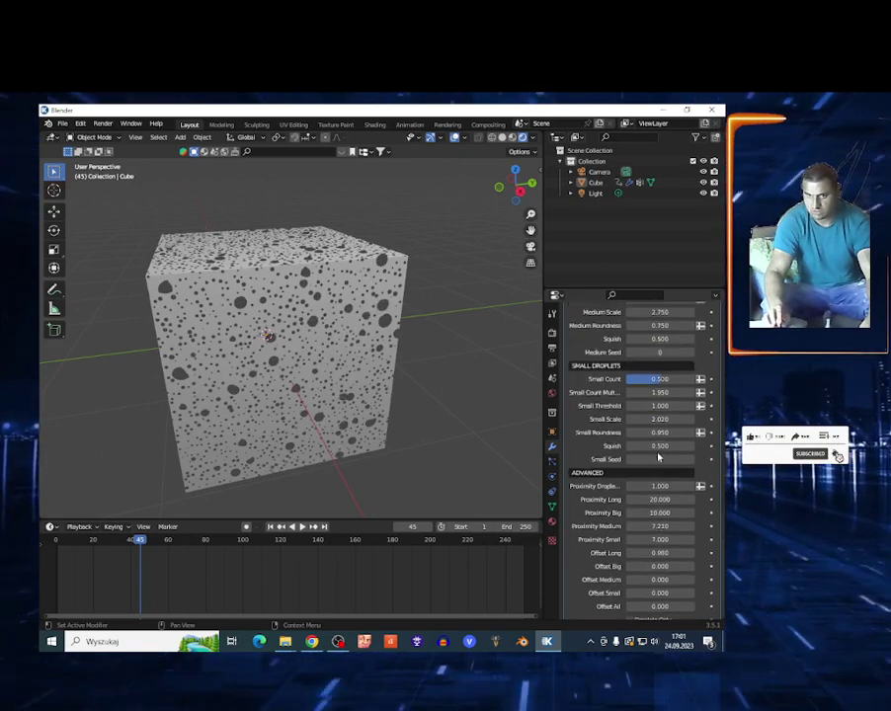
left_click(339, 642)
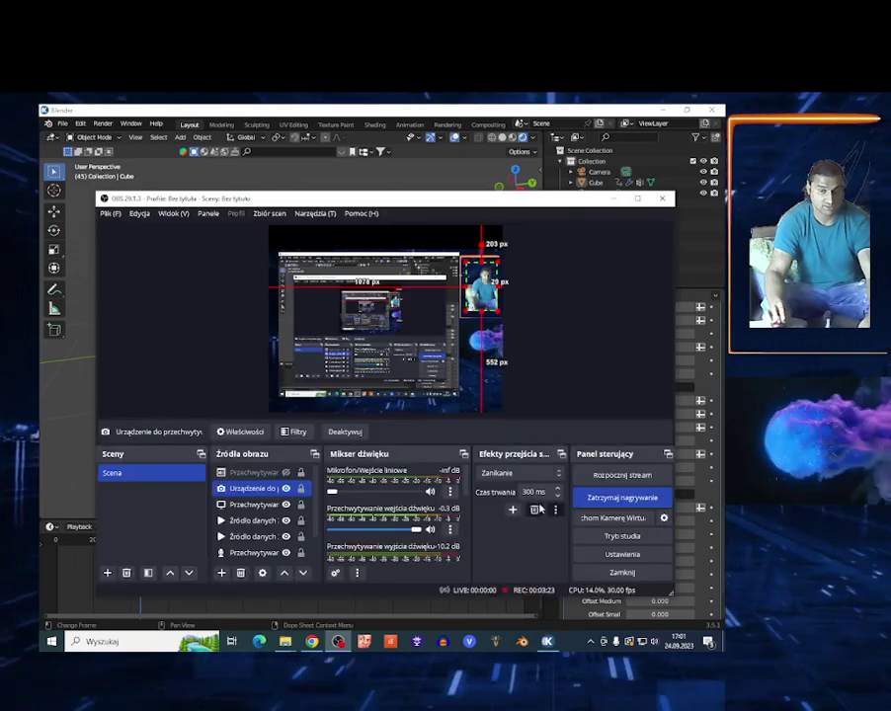